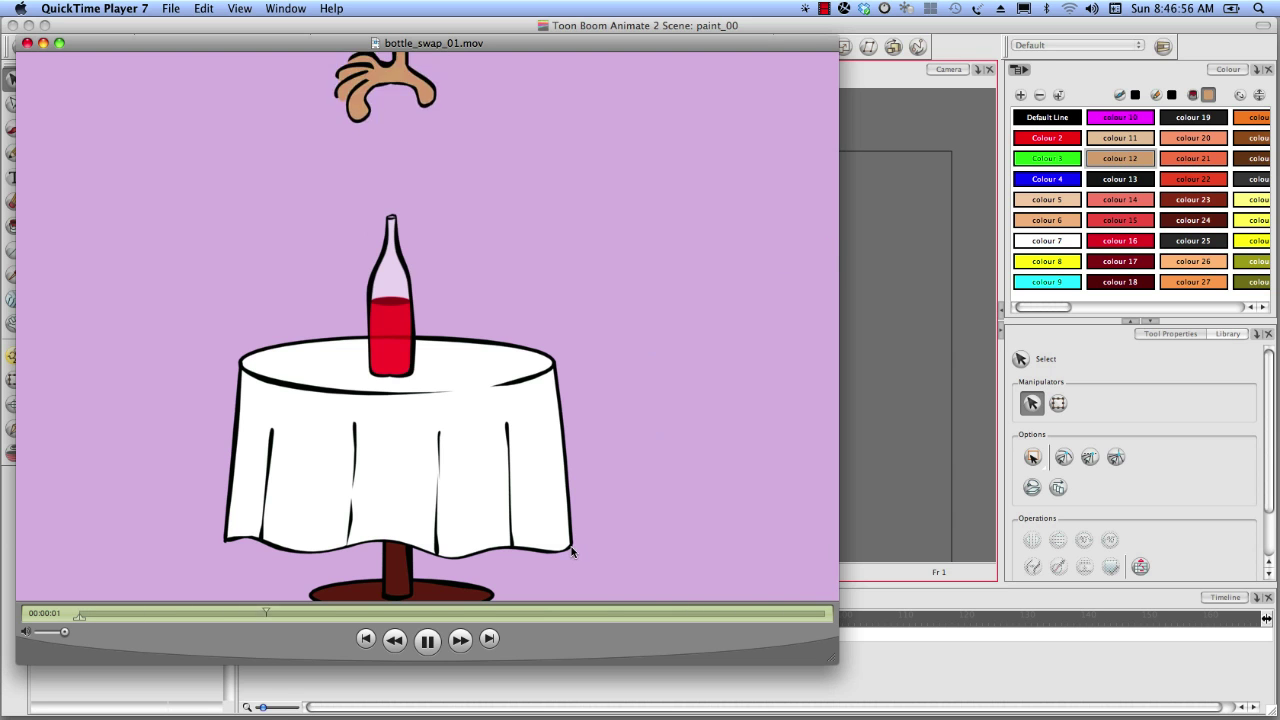
Pause bottle_swap_01 on the open-hand frame and return to the Animate hand drawing.
click(427, 640)
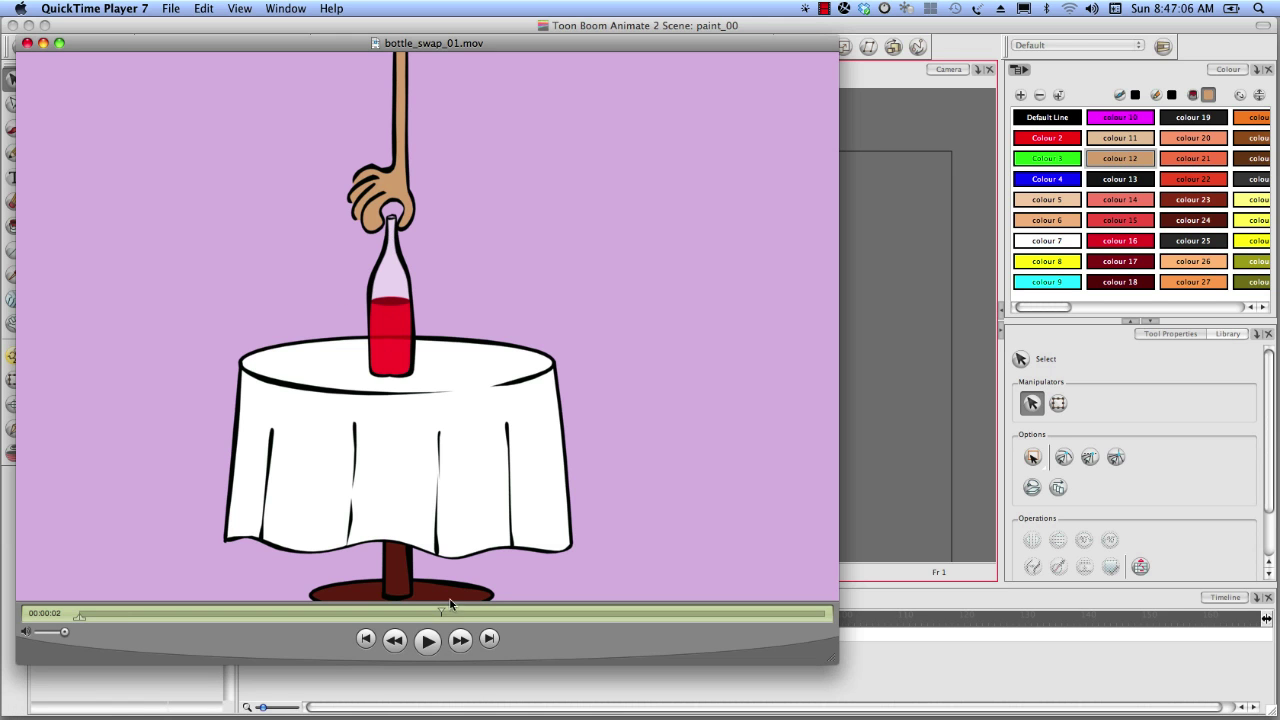
drag(439, 611, 436, 612)
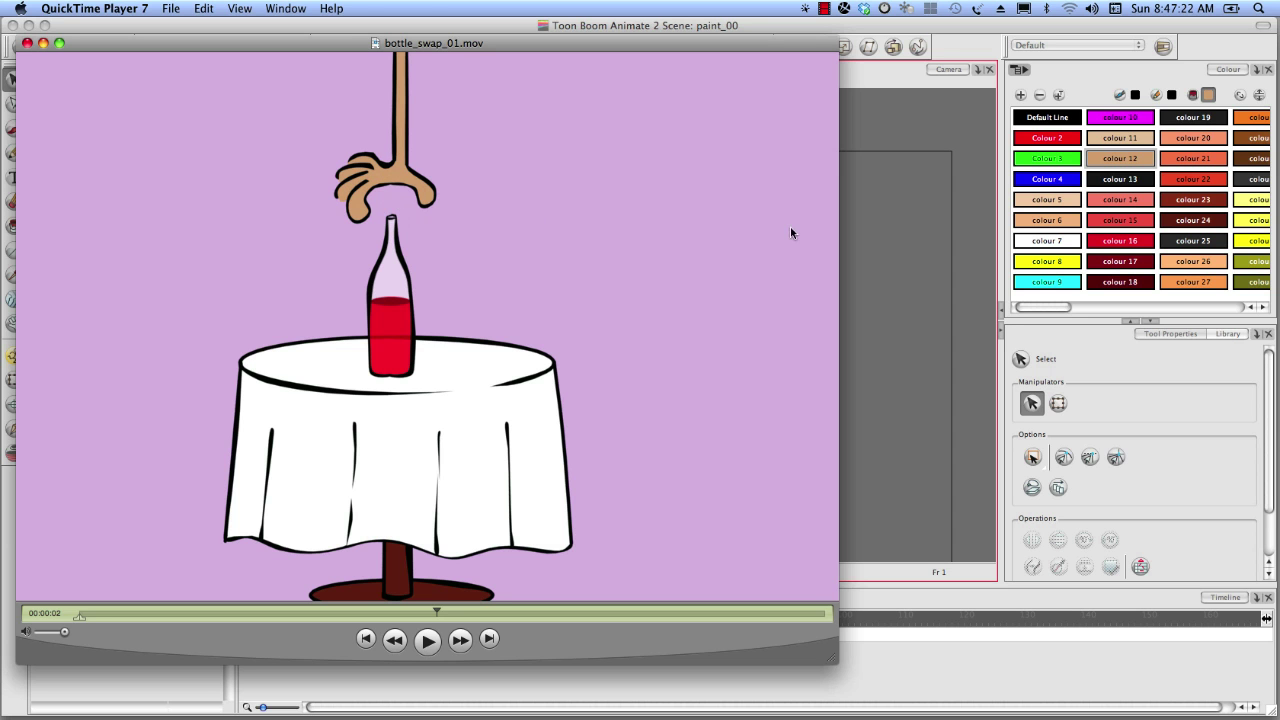
click(908, 224)
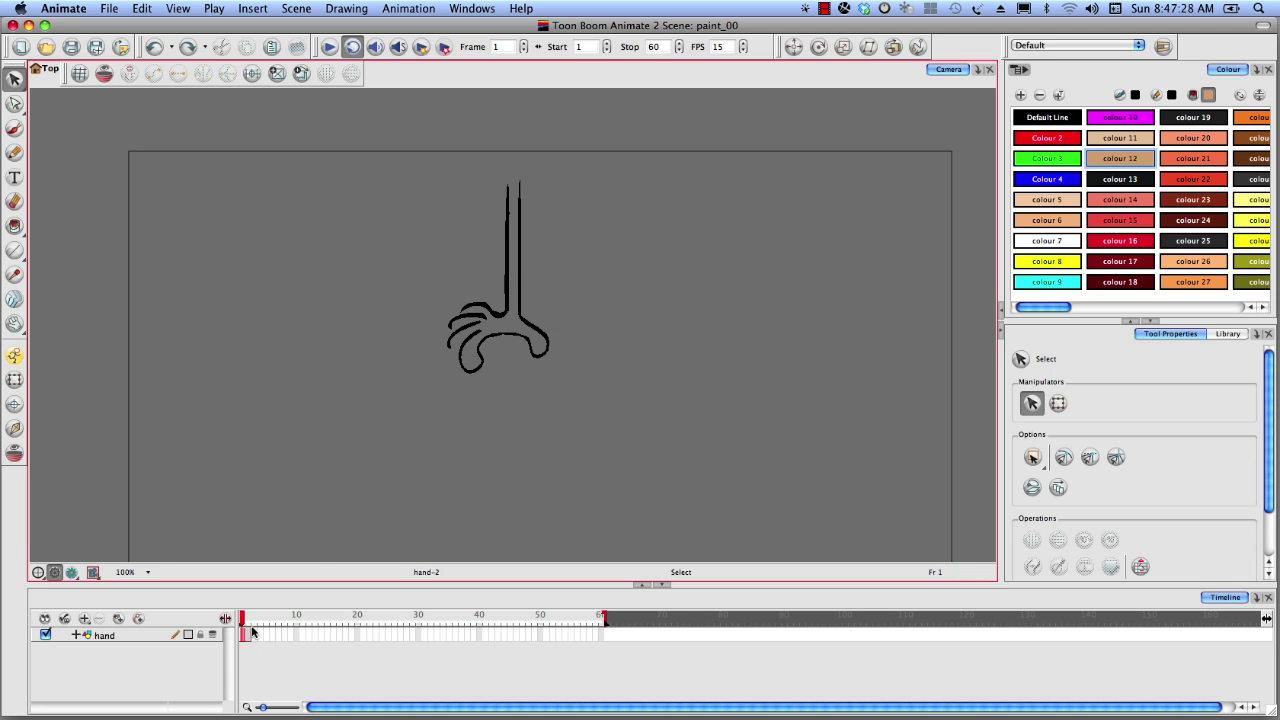
Compare the frame 1 and 2 drawings, then zoom to 200% with the hand centred.
mouse_move(241, 622)
mouse_down()
mouse_move(253, 621)
mouse_move(242, 622)
mouse_up()
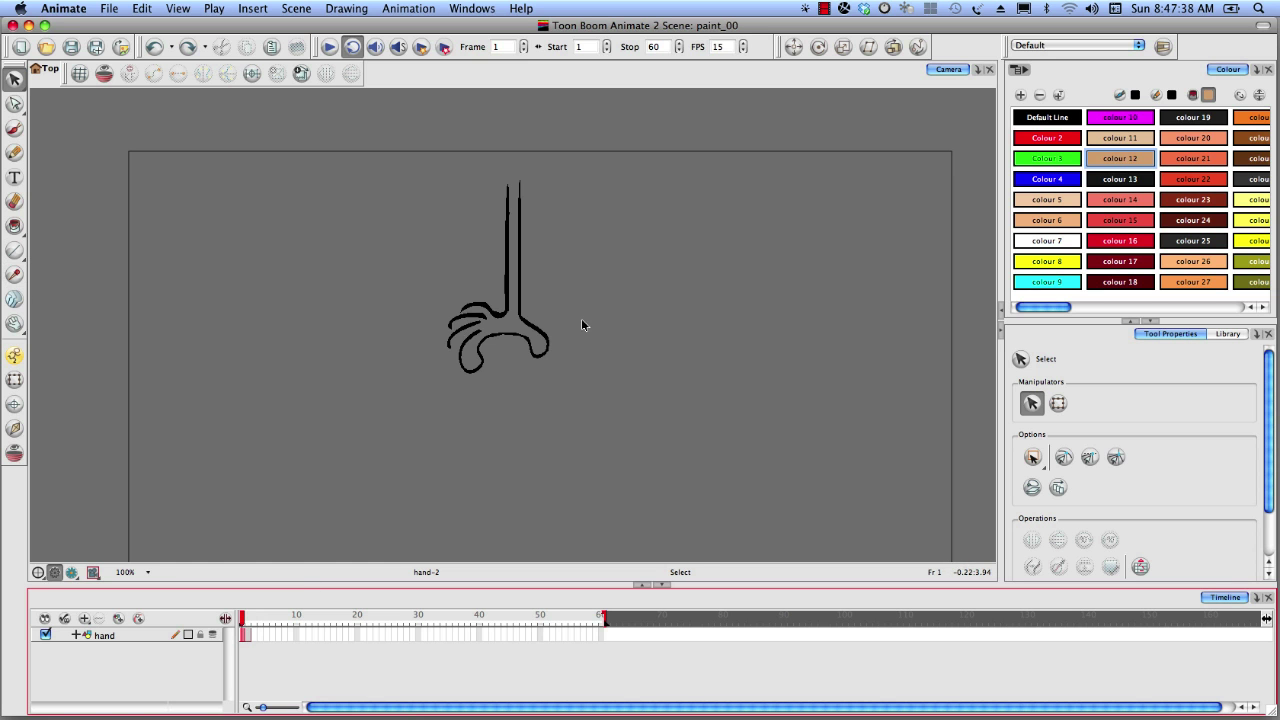
key(2)
click(555, 288)
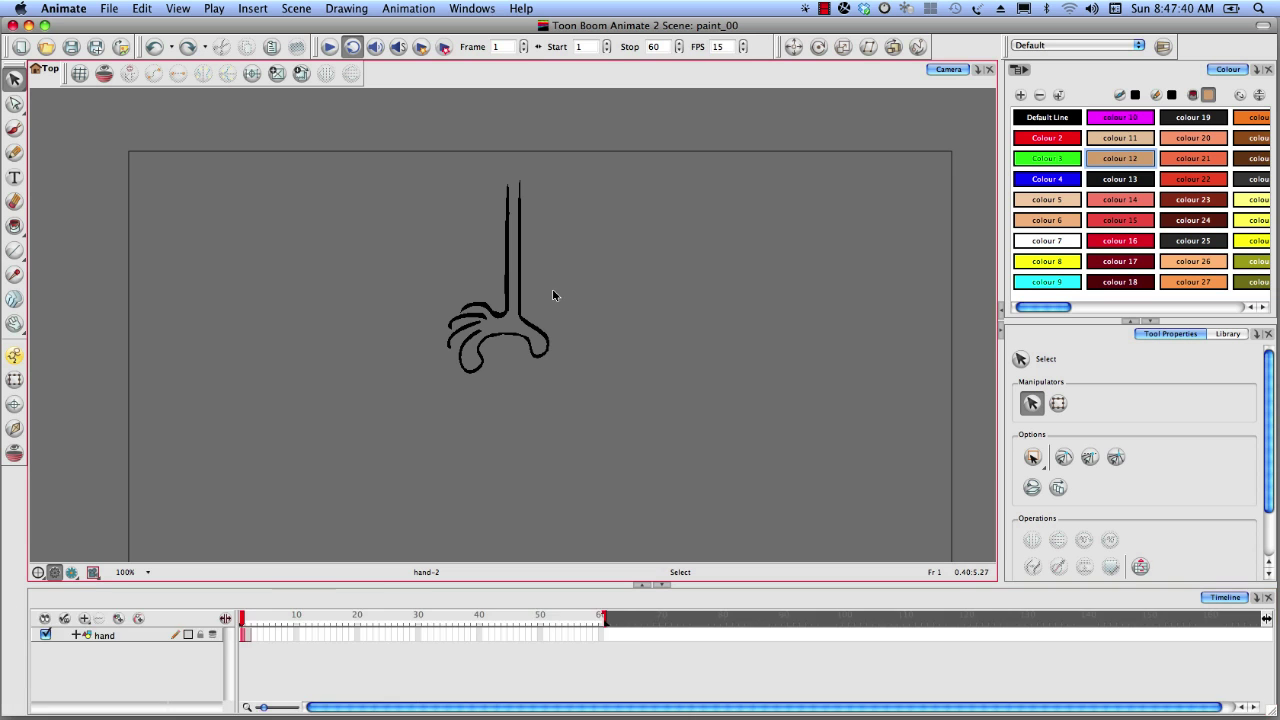
key(2)
key(2)
key(2)
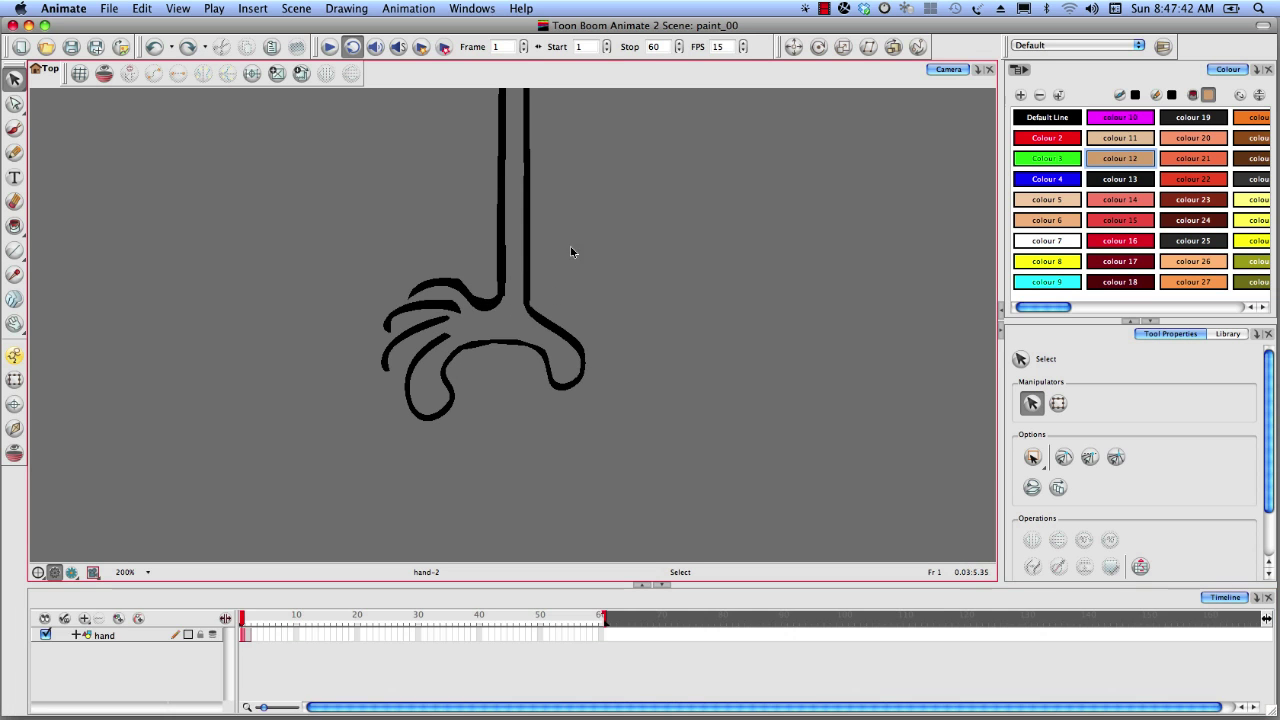
key(space)
drag(573, 343, 577, 348)
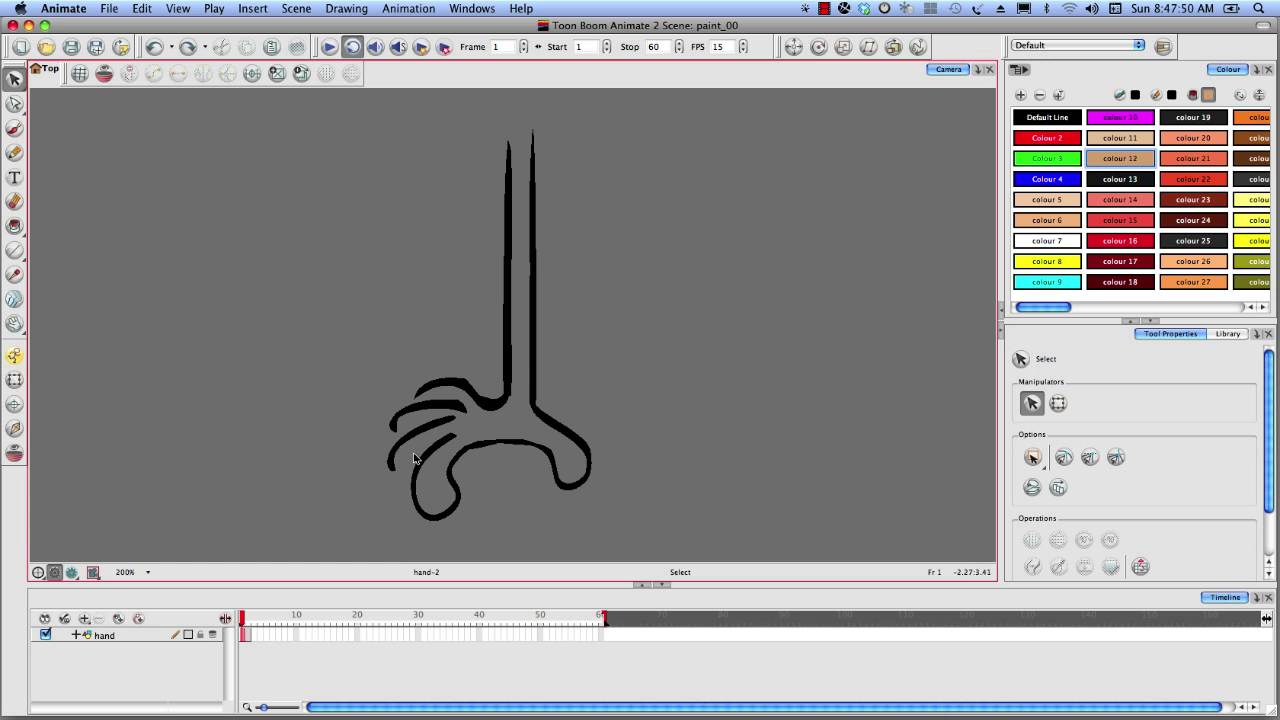
Select each of the seven hand strokes in turn to spot gaps, then deselect.
click(413, 485)
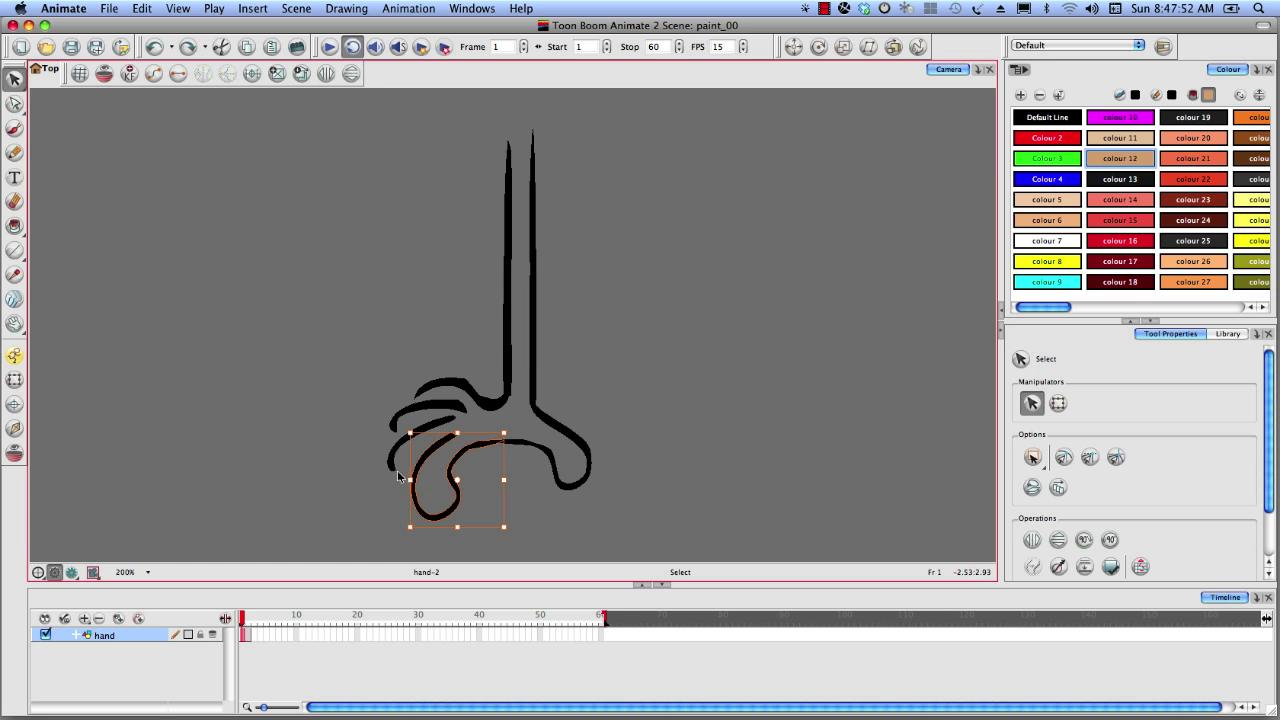
click(393, 469)
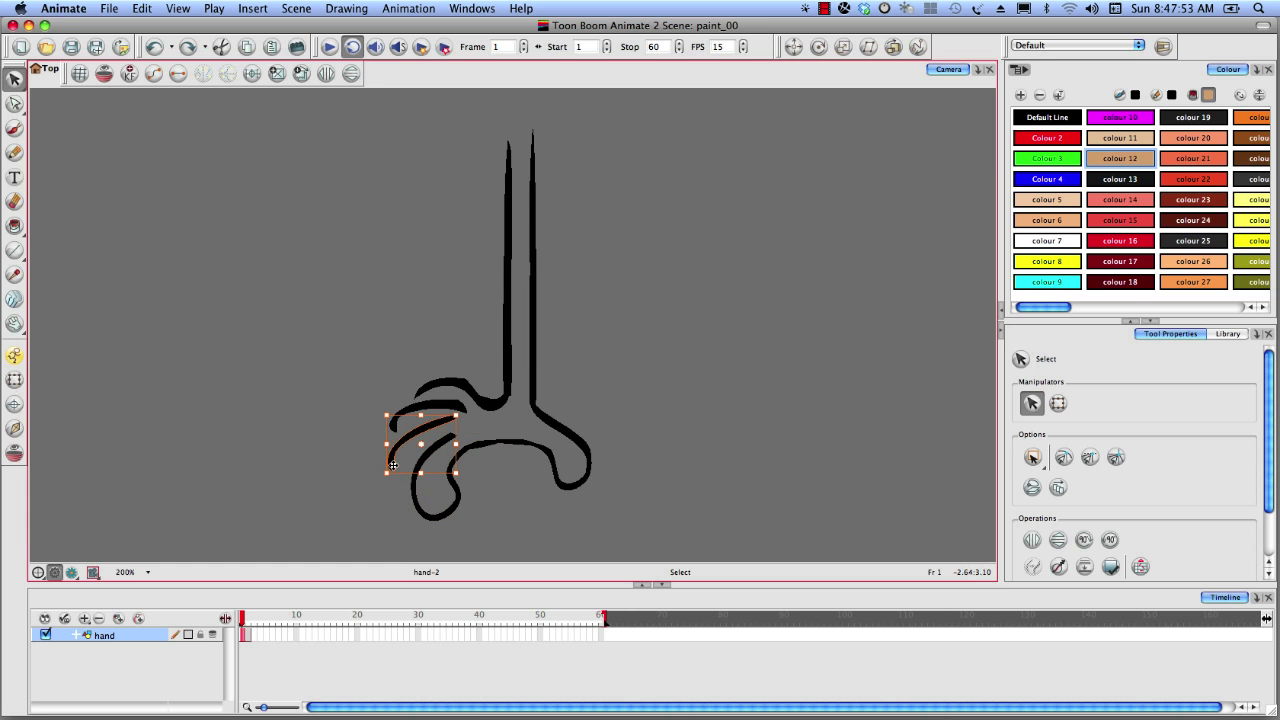
click(458, 406)
click(467, 388)
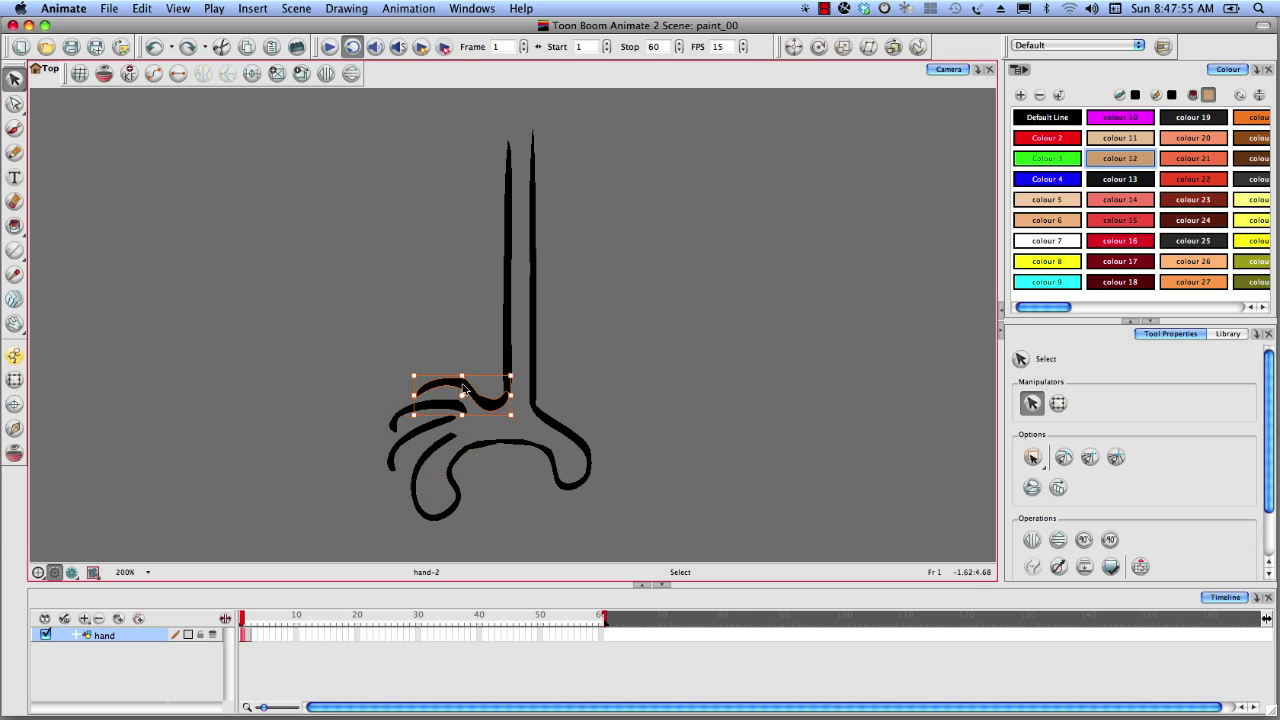
click(509, 350)
click(535, 356)
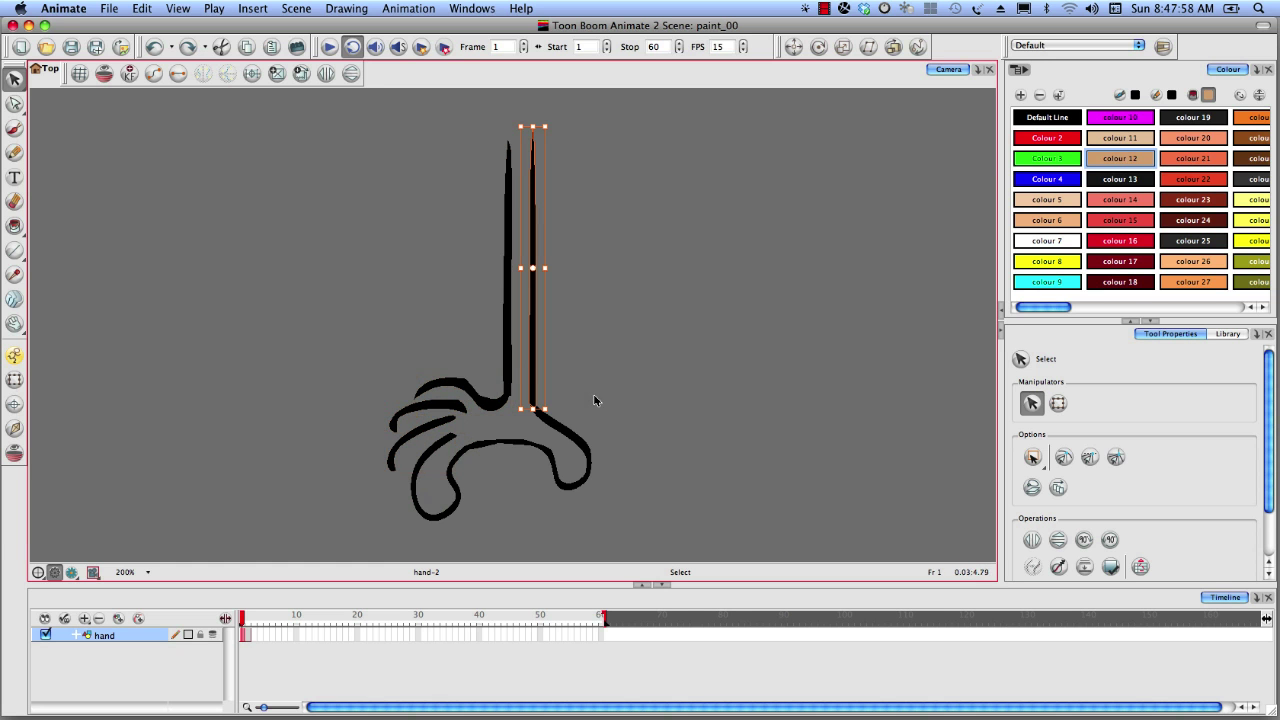
click(581, 450)
click(676, 424)
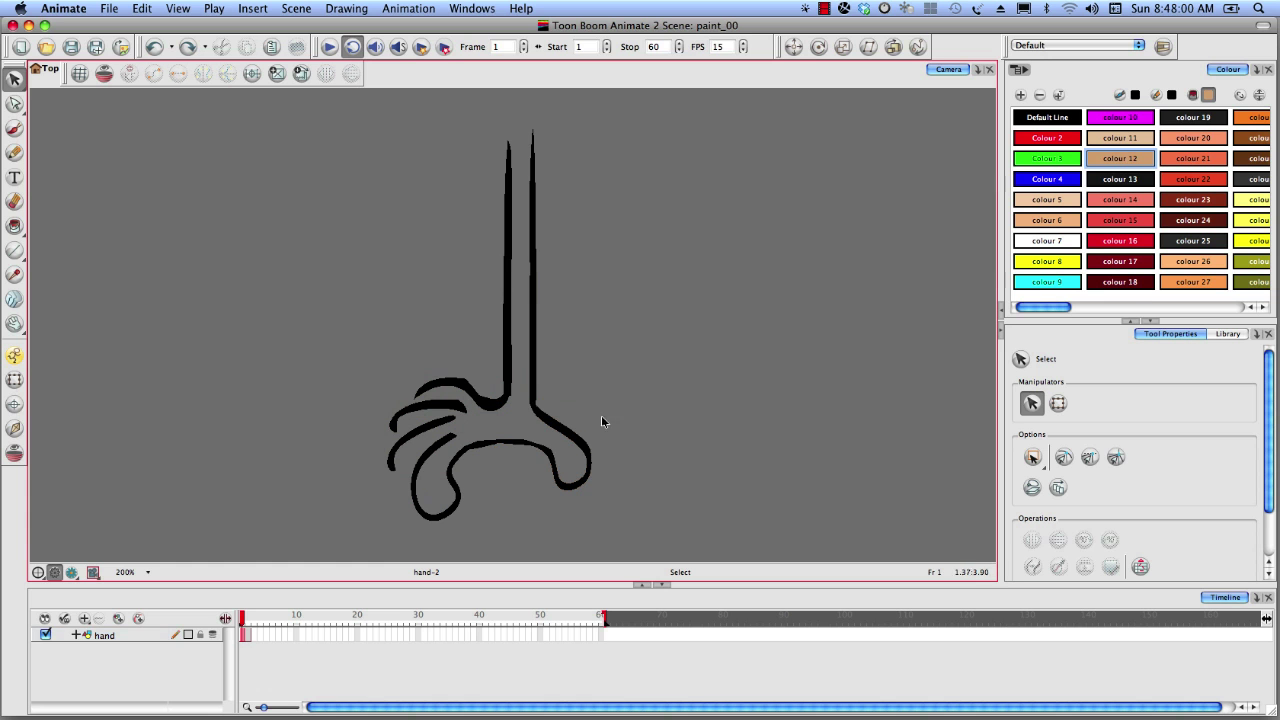
Switch to the Paint tool with tan colour 12 and test a fill inside the hand.
click(15, 229)
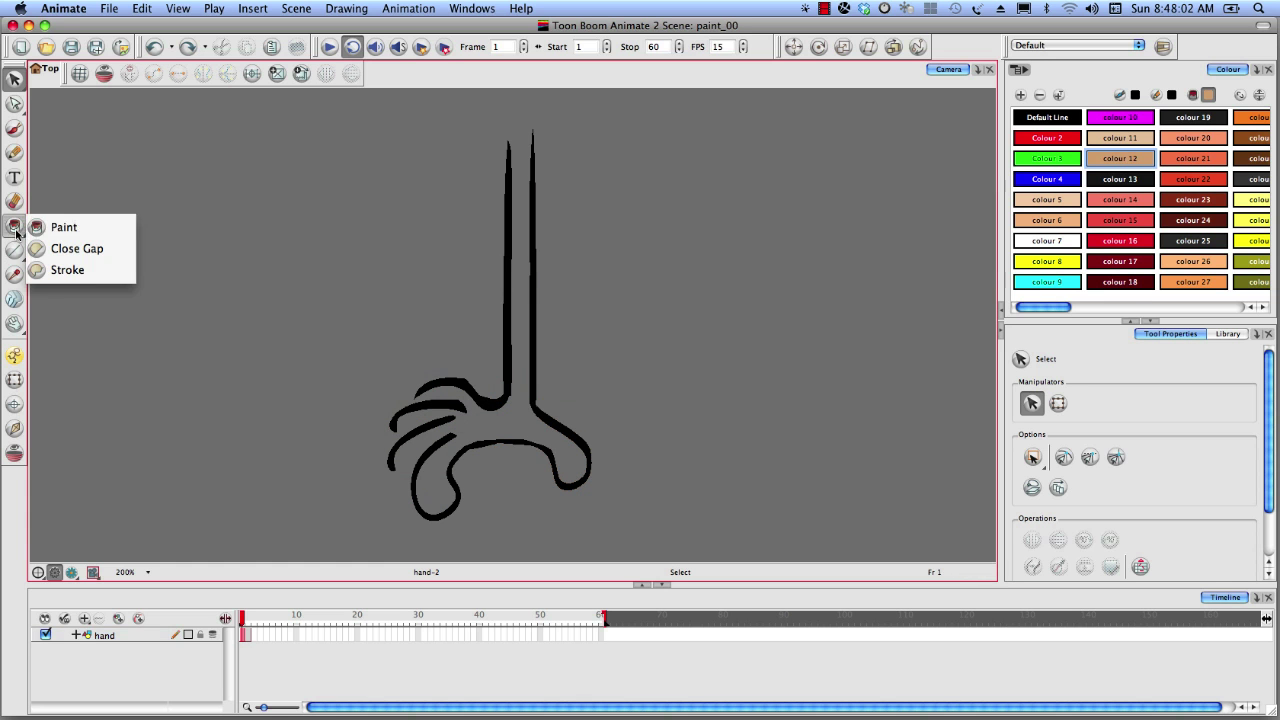
click(55, 227)
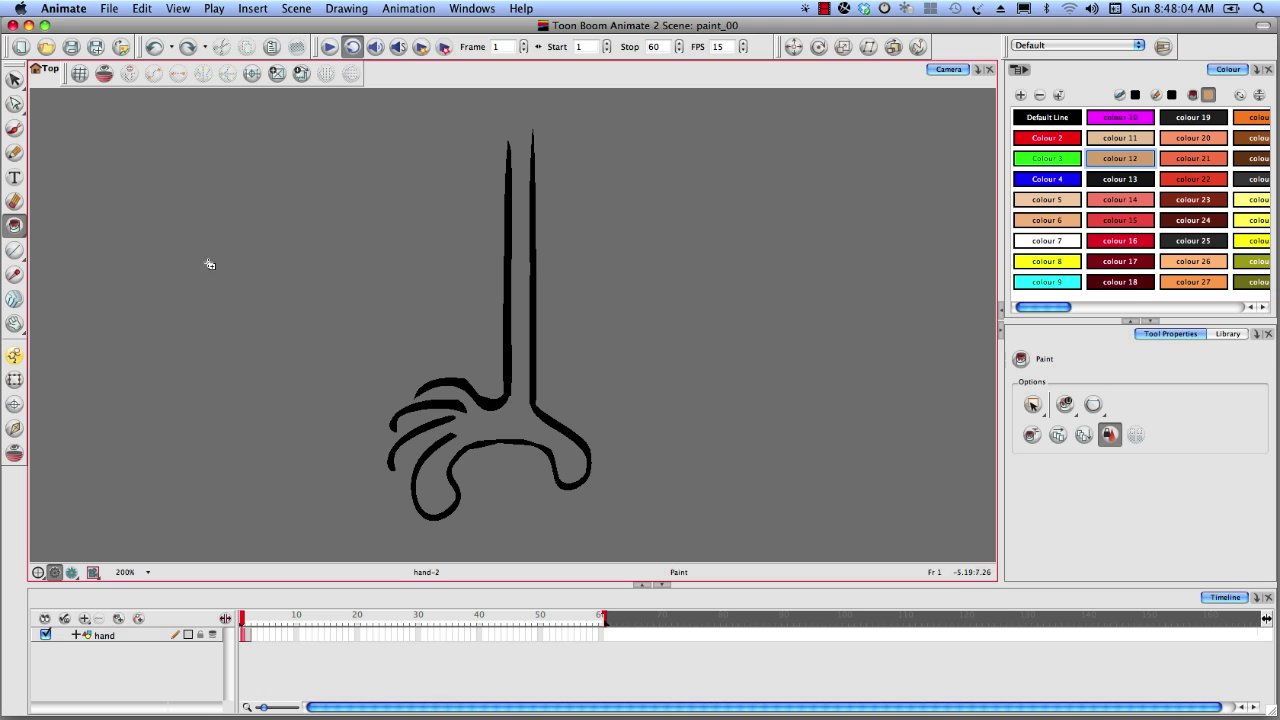
click(1129, 163)
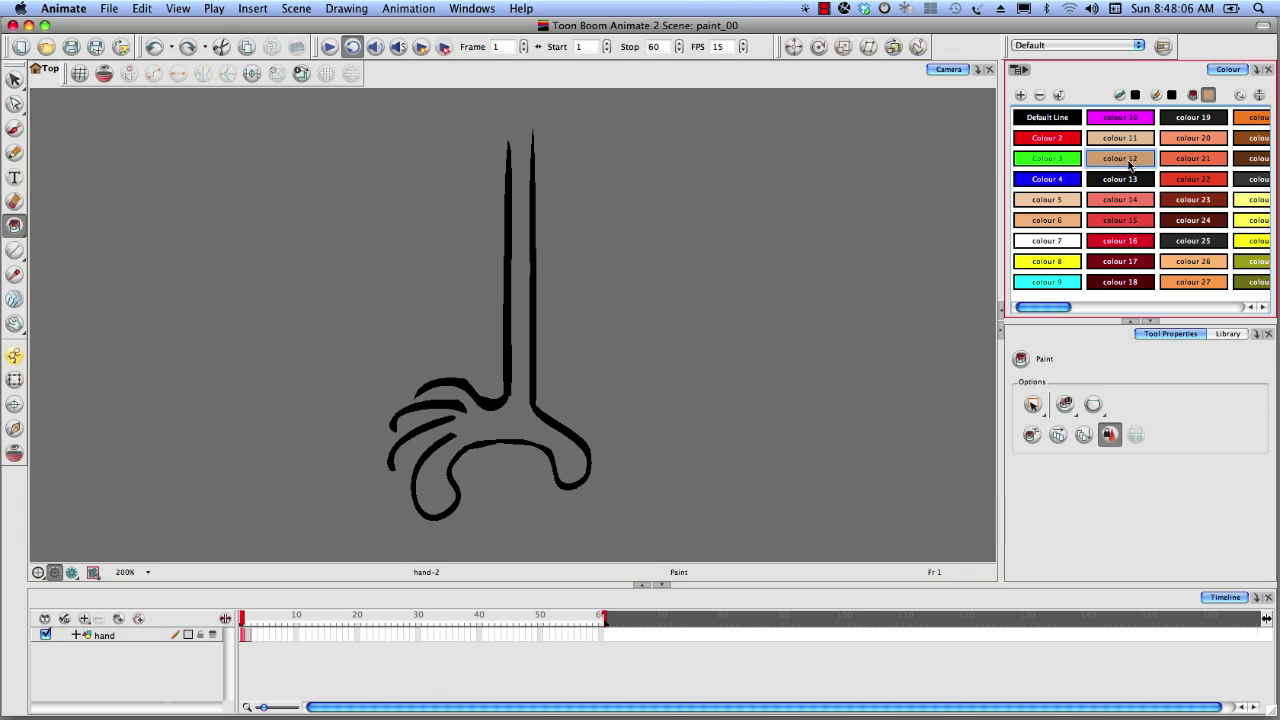
click(520, 333)
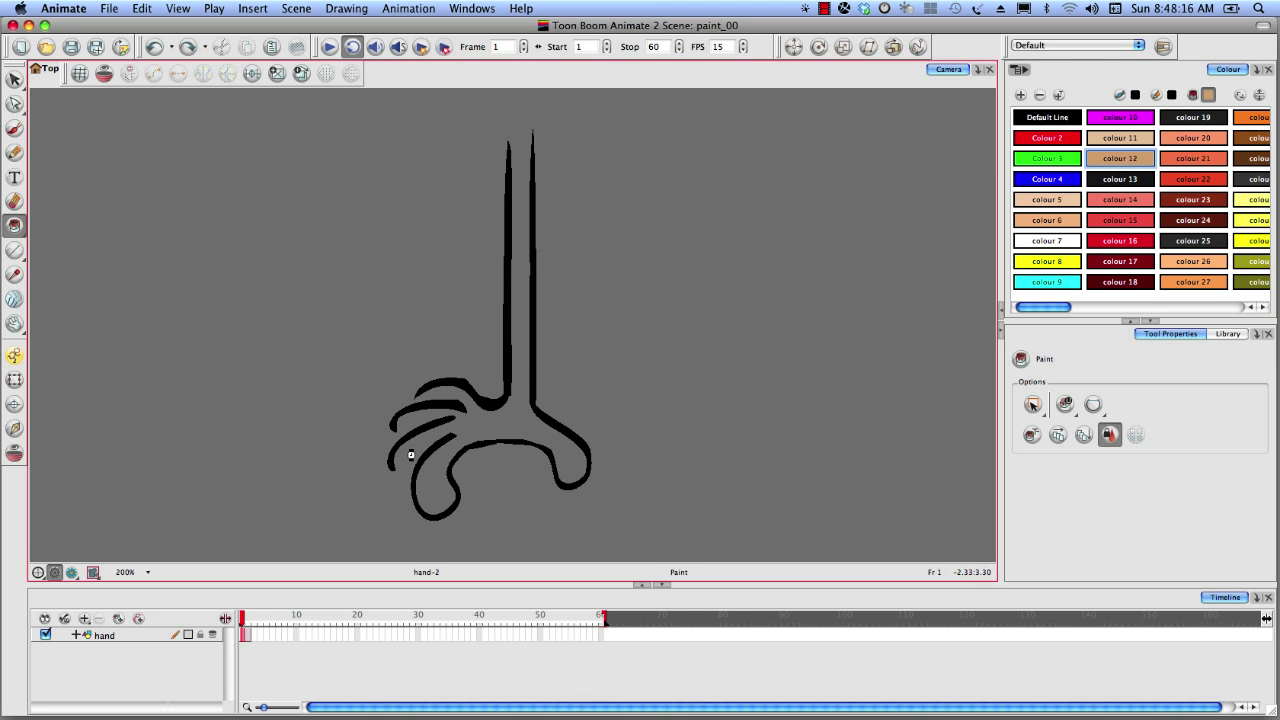
Set the Close Gap option to Close Small Gap.
click(1104, 407)
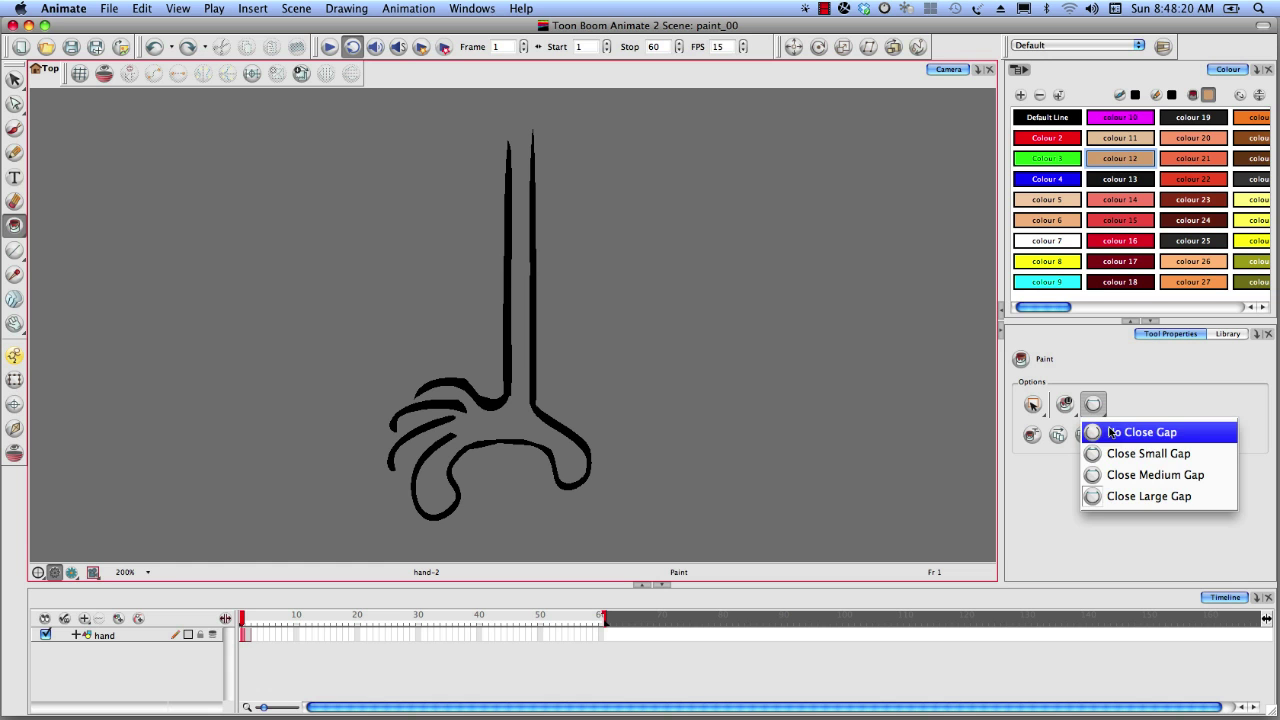
click(1101, 497)
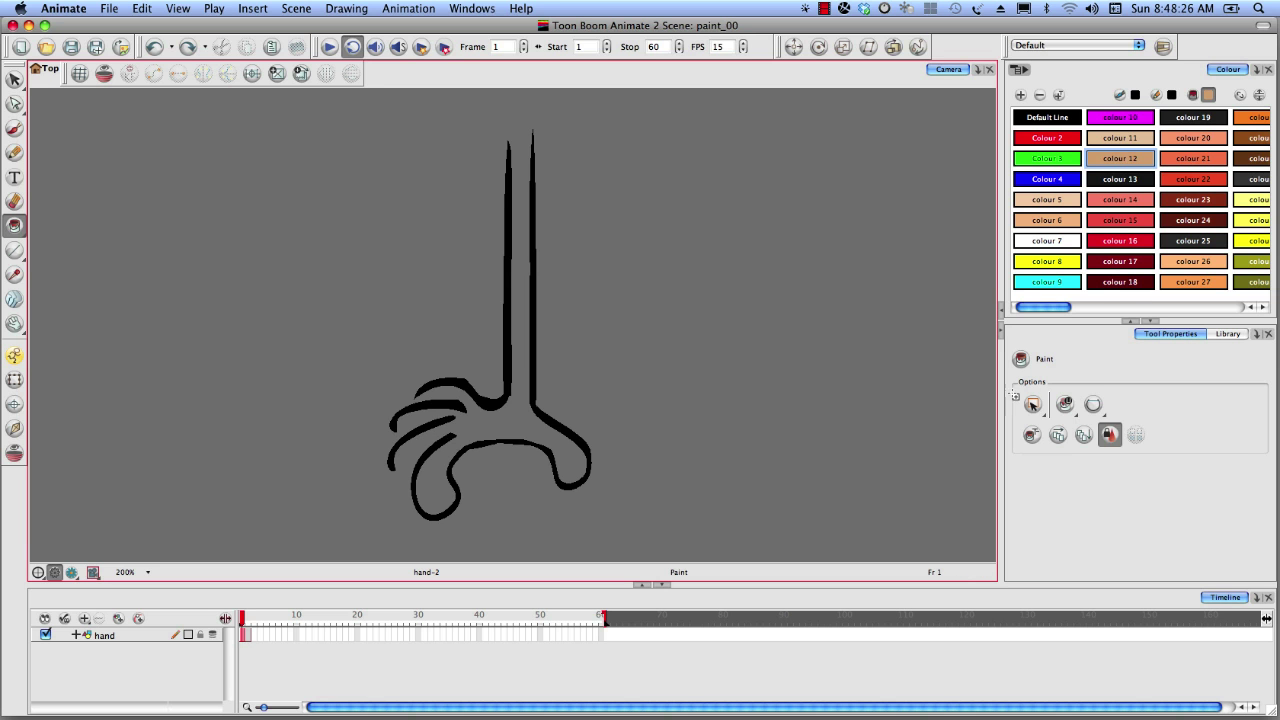
click(1095, 405)
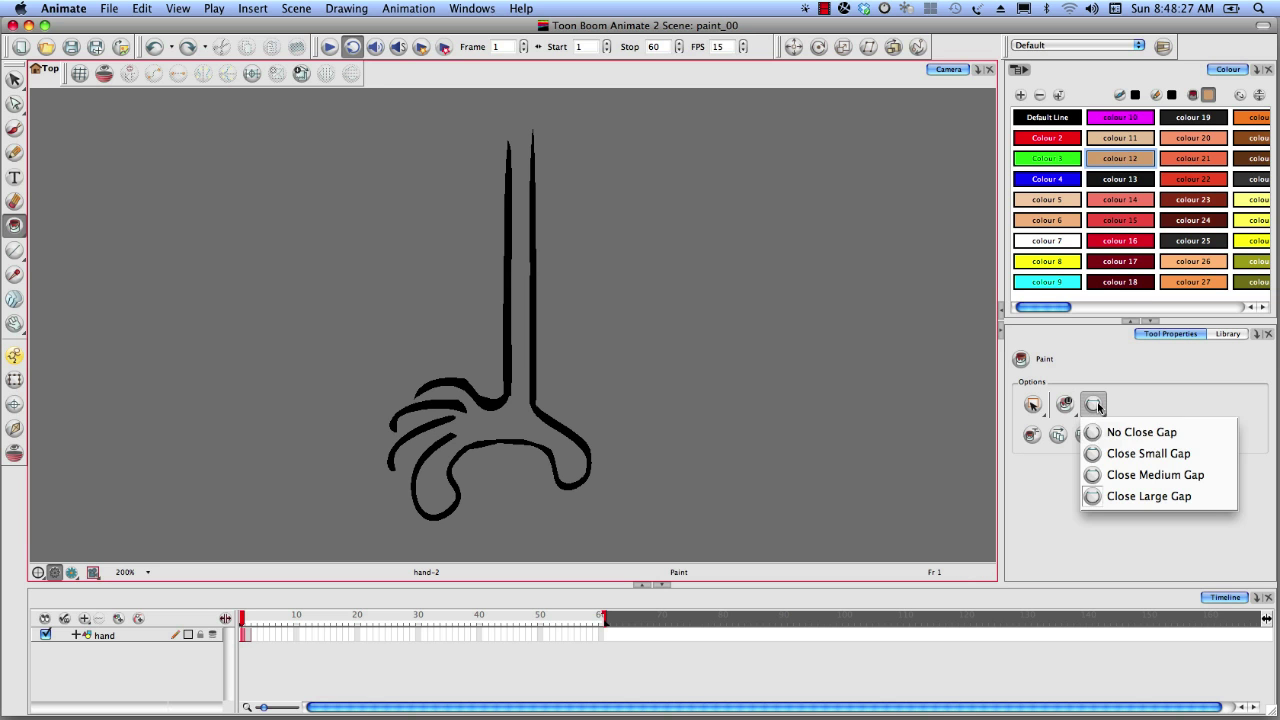
click(1121, 460)
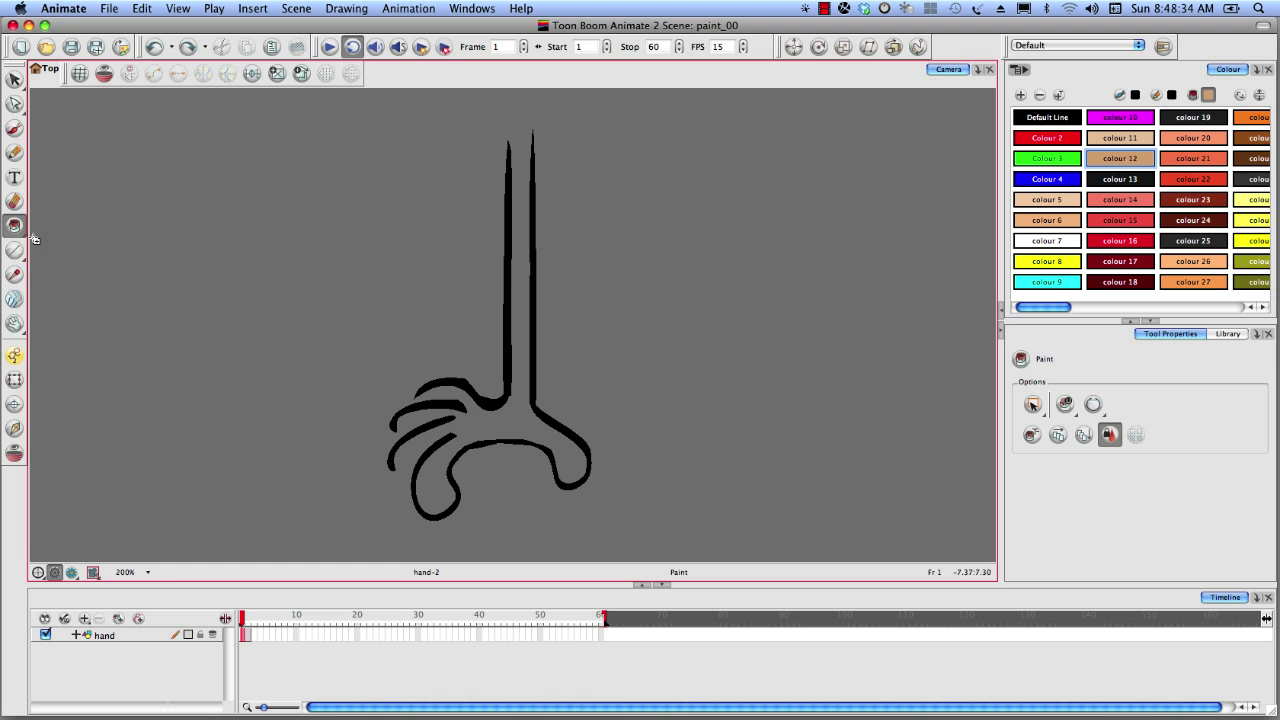
mouse_move(15, 232)
mouse_down()
mouse_move(52, 232)
mouse_move(61, 279)
mouse_up()
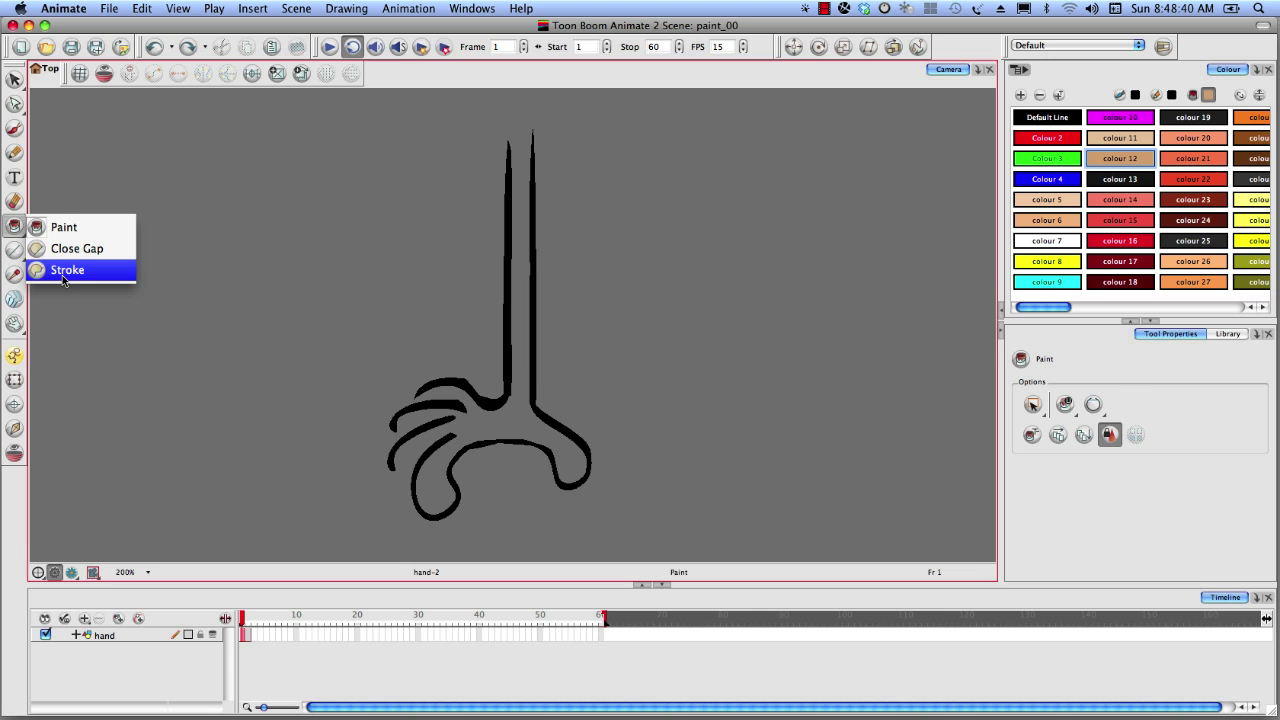
With the Stroke tool, zoom in on the fingers and draw across the lower-left fingertip gap.
drag(62, 280, 63, 280)
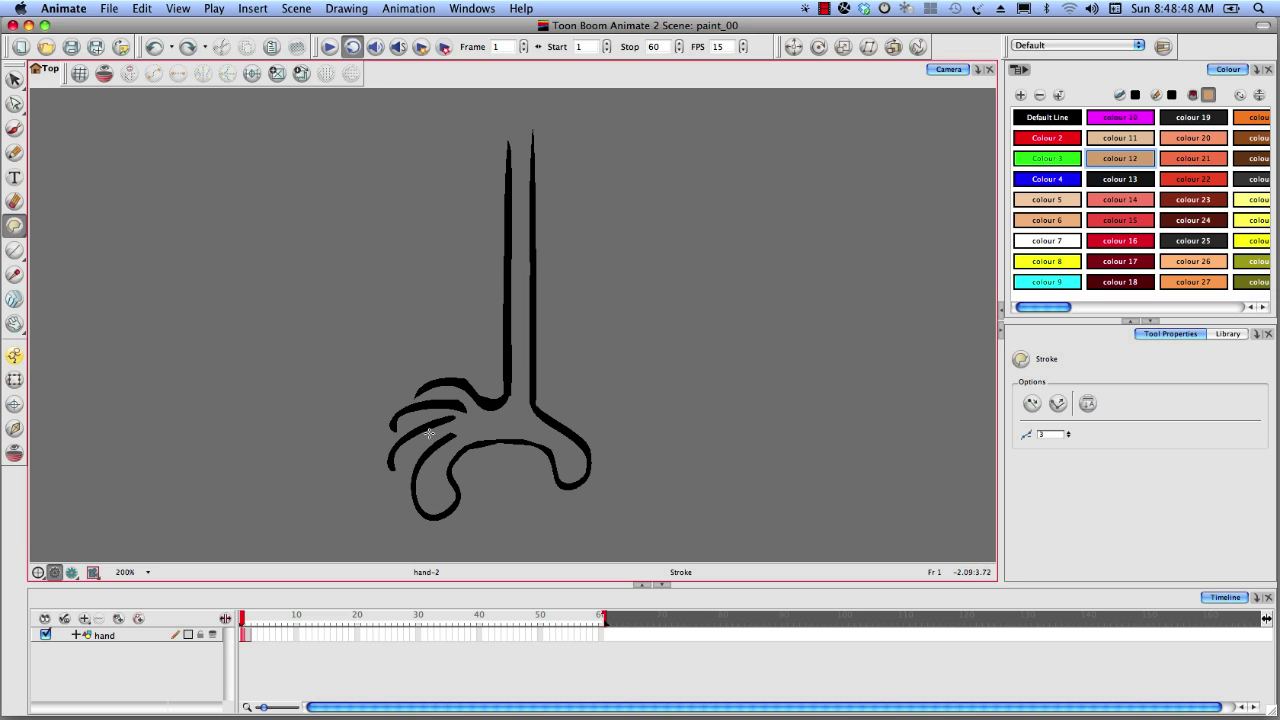
key(2)
key(2)
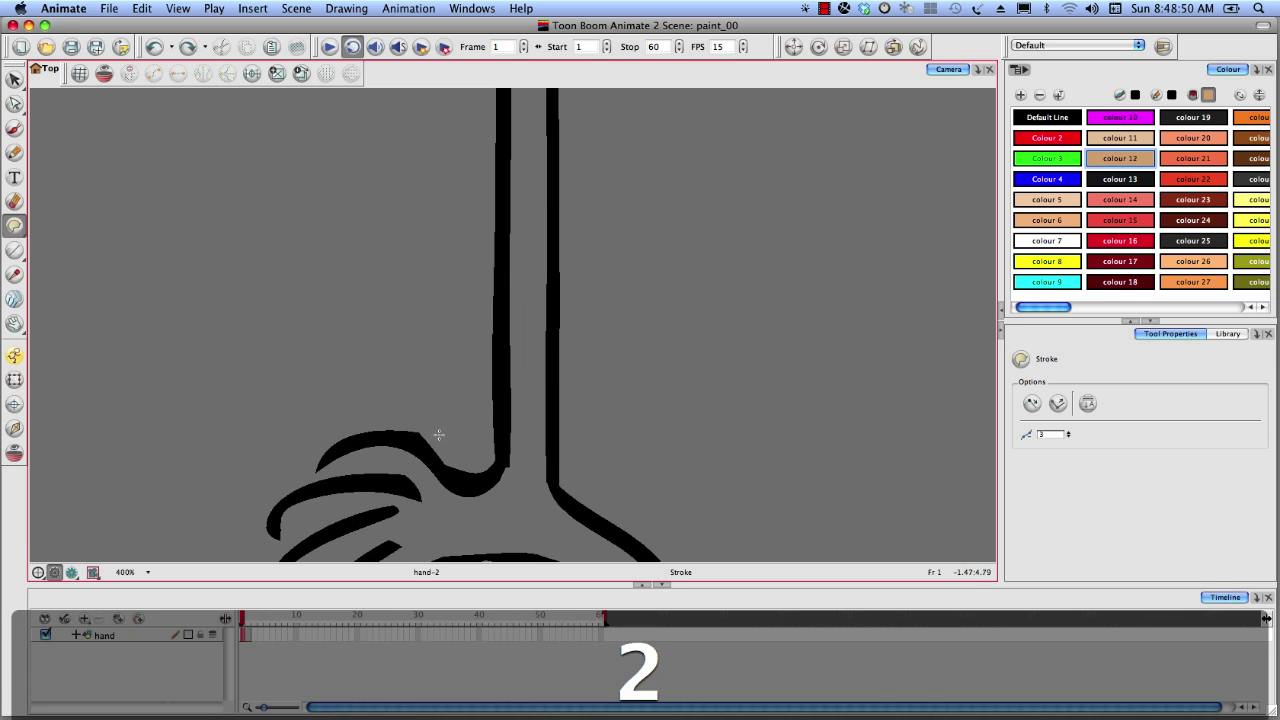
mouse_move(443, 449)
mouse_down()
mouse_move(520, 335)
mouse_move(548, 195)
mouse_up()
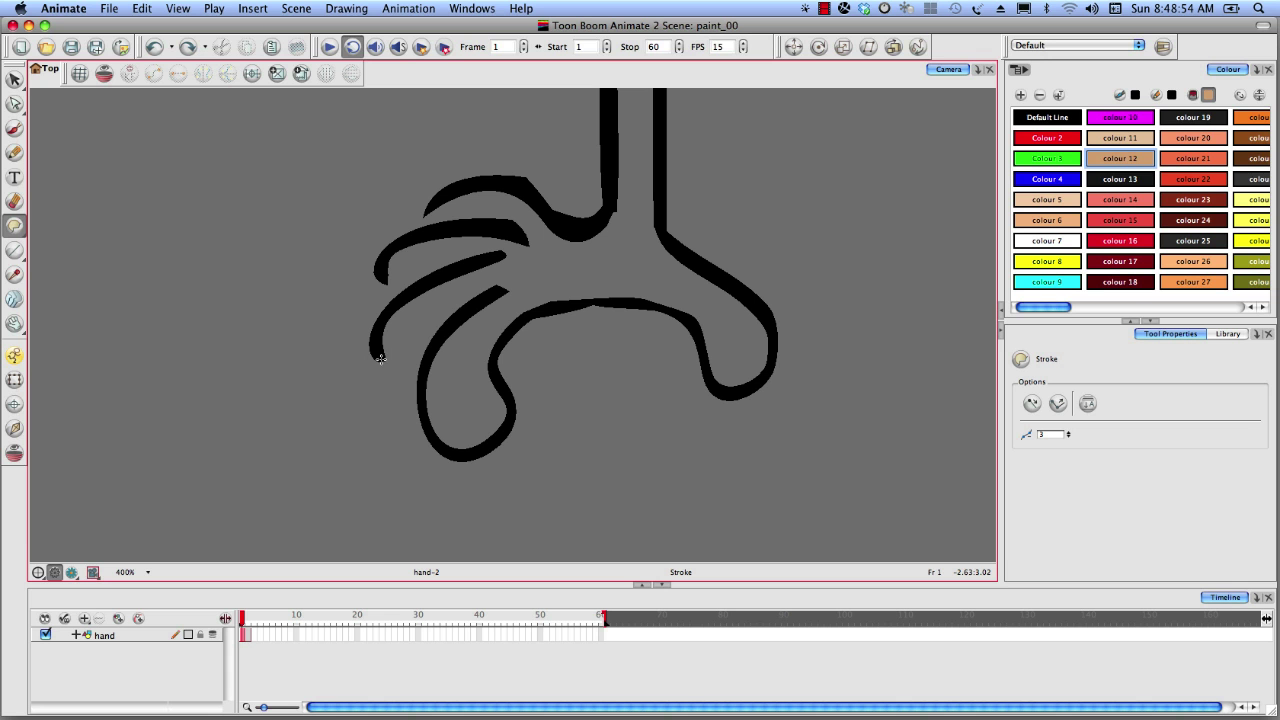
drag(383, 365, 422, 372)
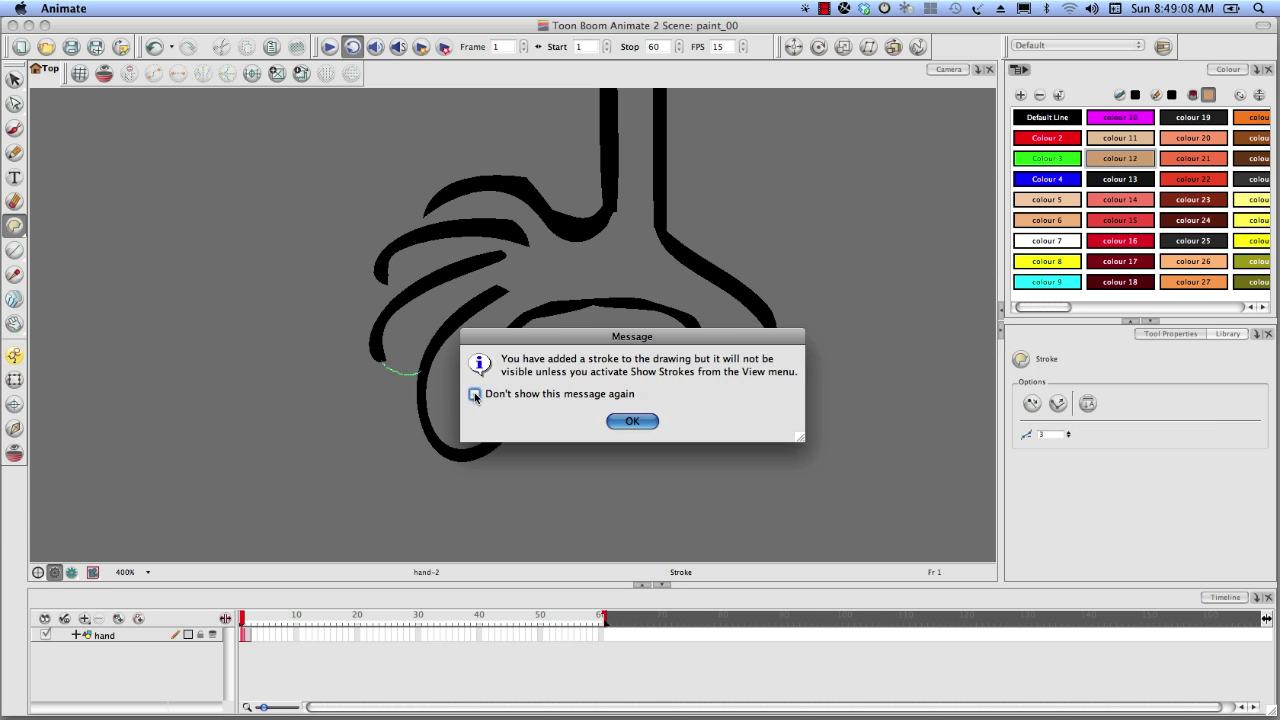
Dismiss the warning, turn on Show Strokes, and stroke across the middle and top fingertip gaps.
click(634, 421)
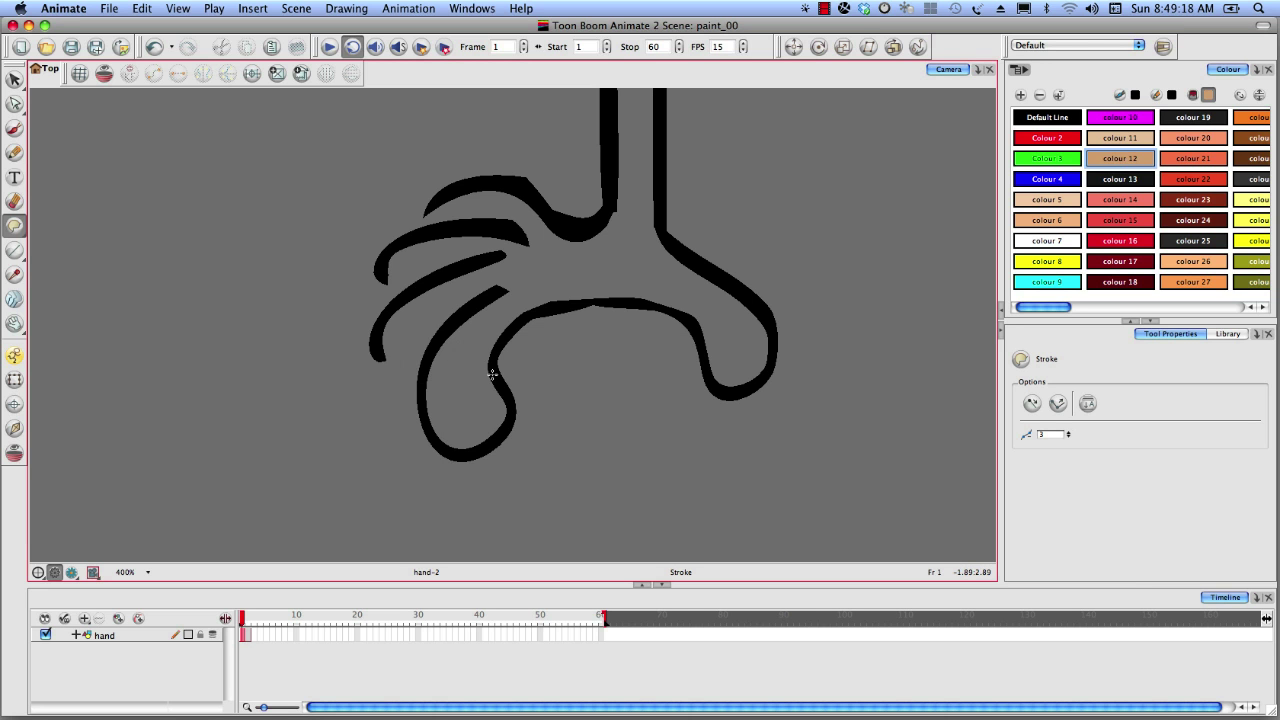
key(k)
drag(398, 294, 399, 295)
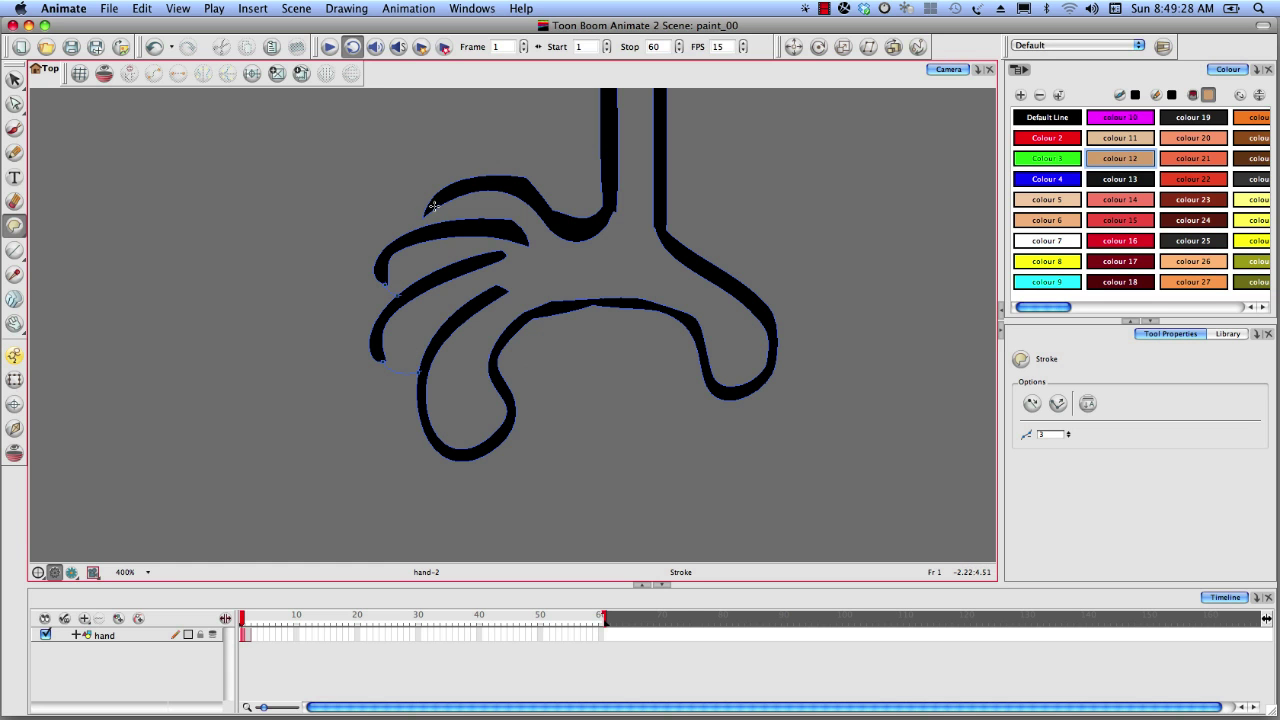
drag(420, 227, 421, 228)
key(space)
Join the two upright stem tips with an arc stroke, redrawing it, then zoom out to the hand.
drag(637, 153, 600, 433)
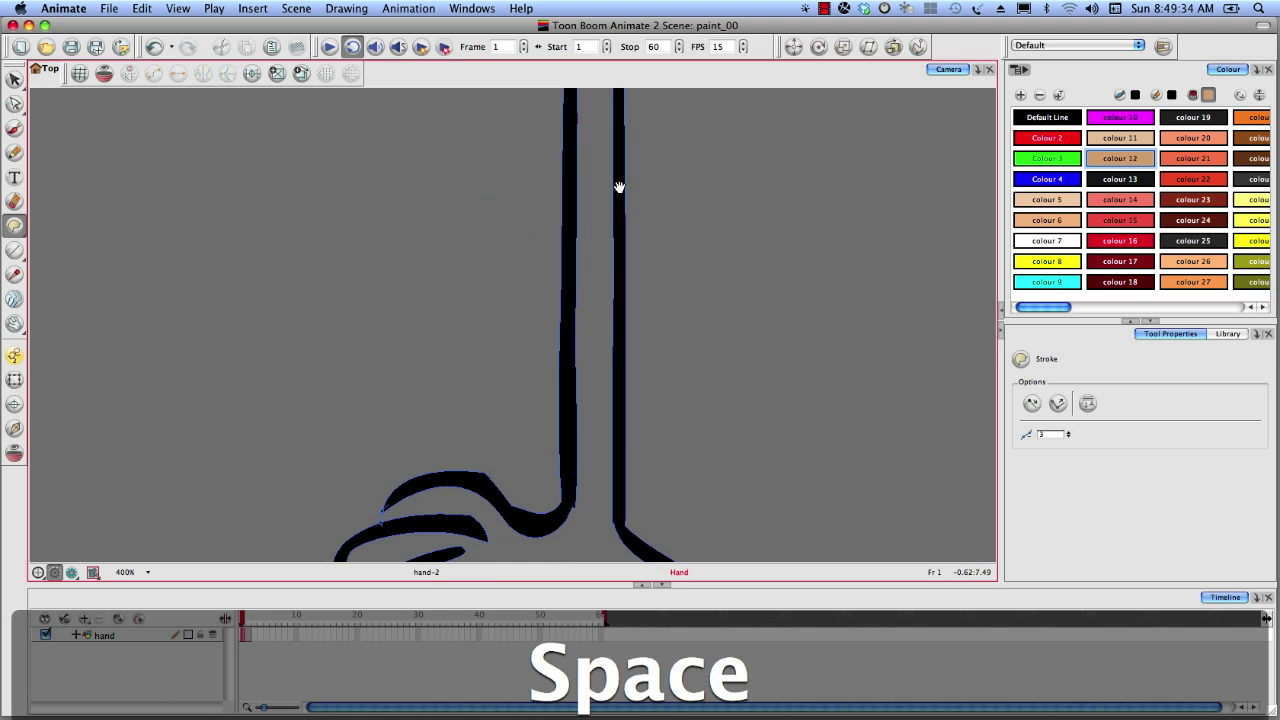
drag(620, 186, 620, 400)
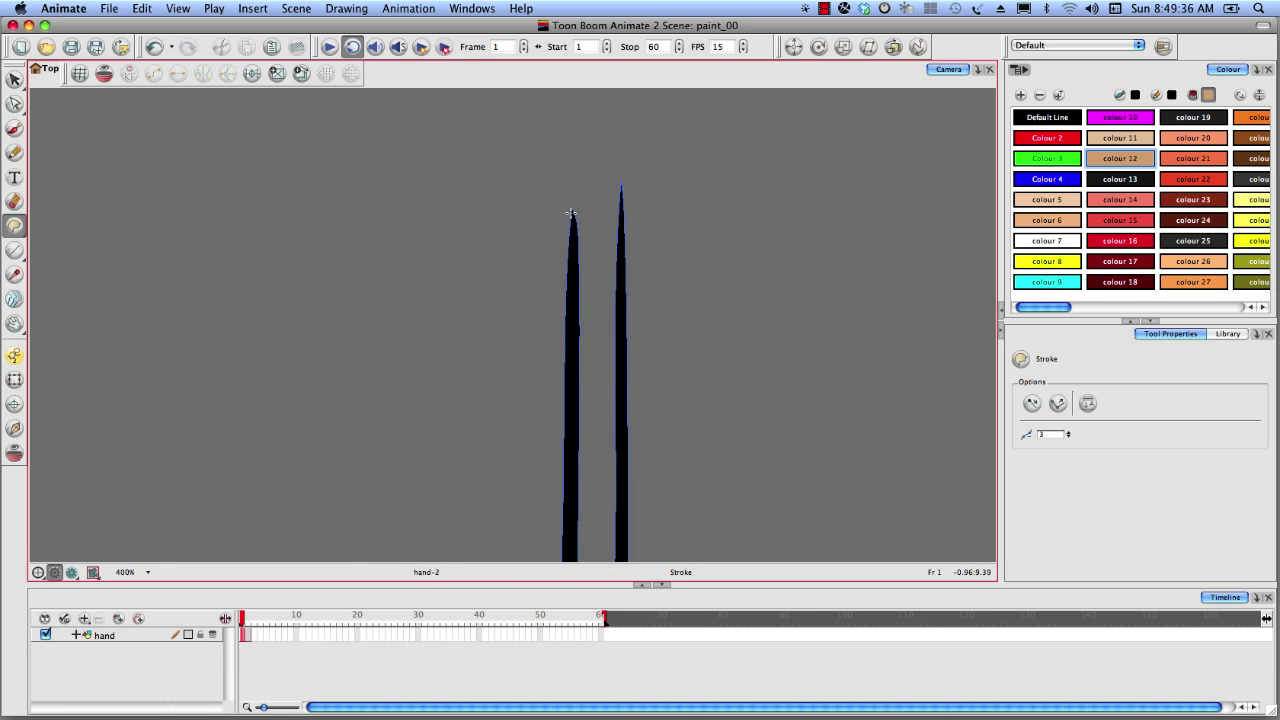
mouse_move(570, 213)
mouse_down()
mouse_move(605, 186)
mouse_move(622, 191)
mouse_up()
key(2)
key(2)
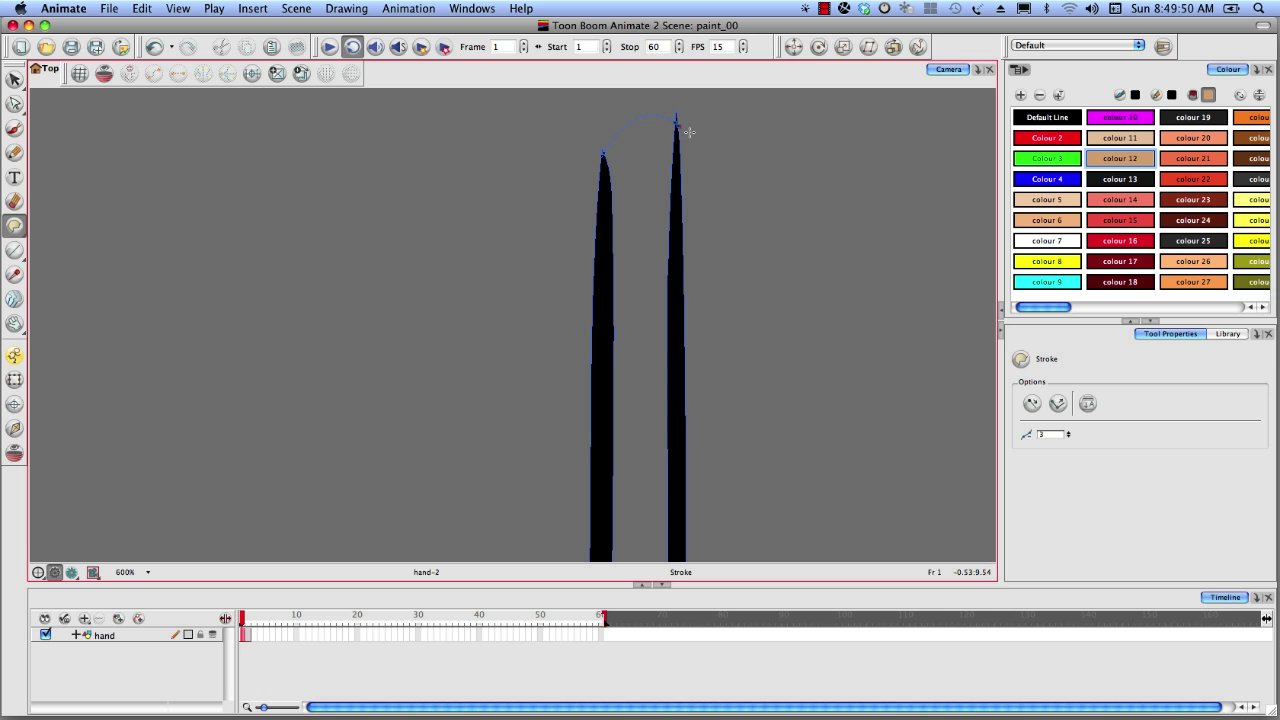
key(super)
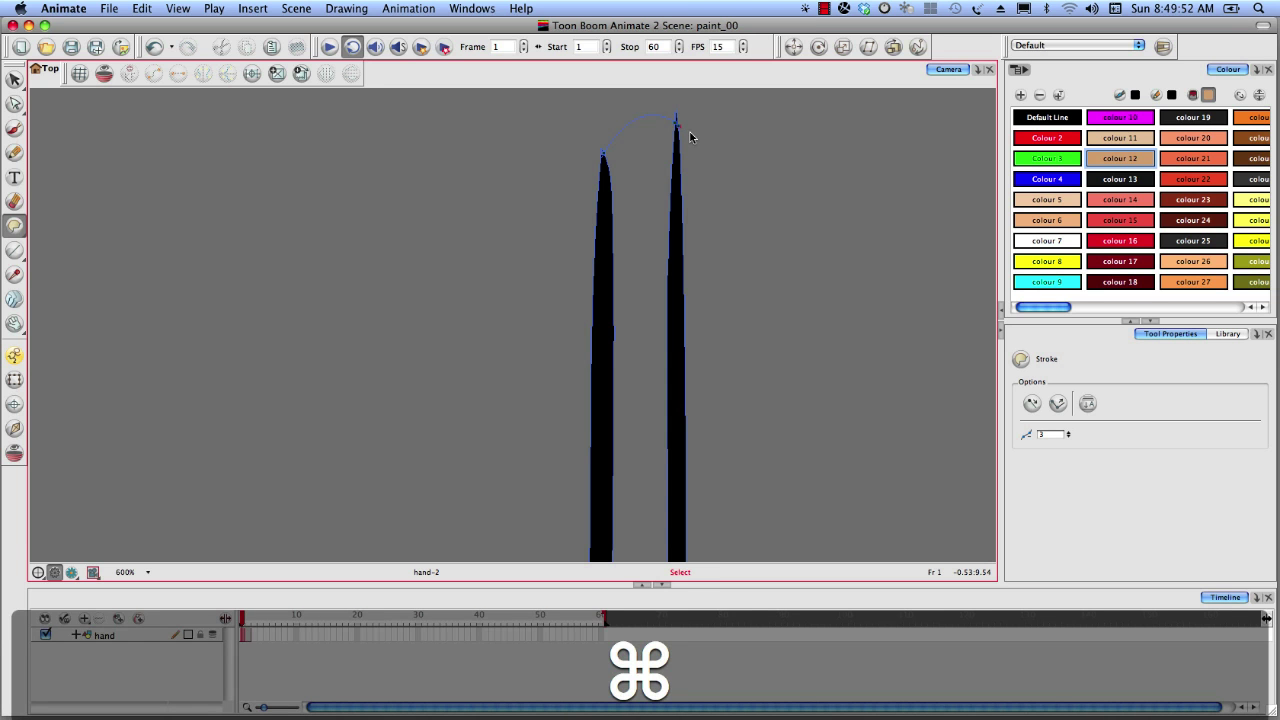
key(super+z)
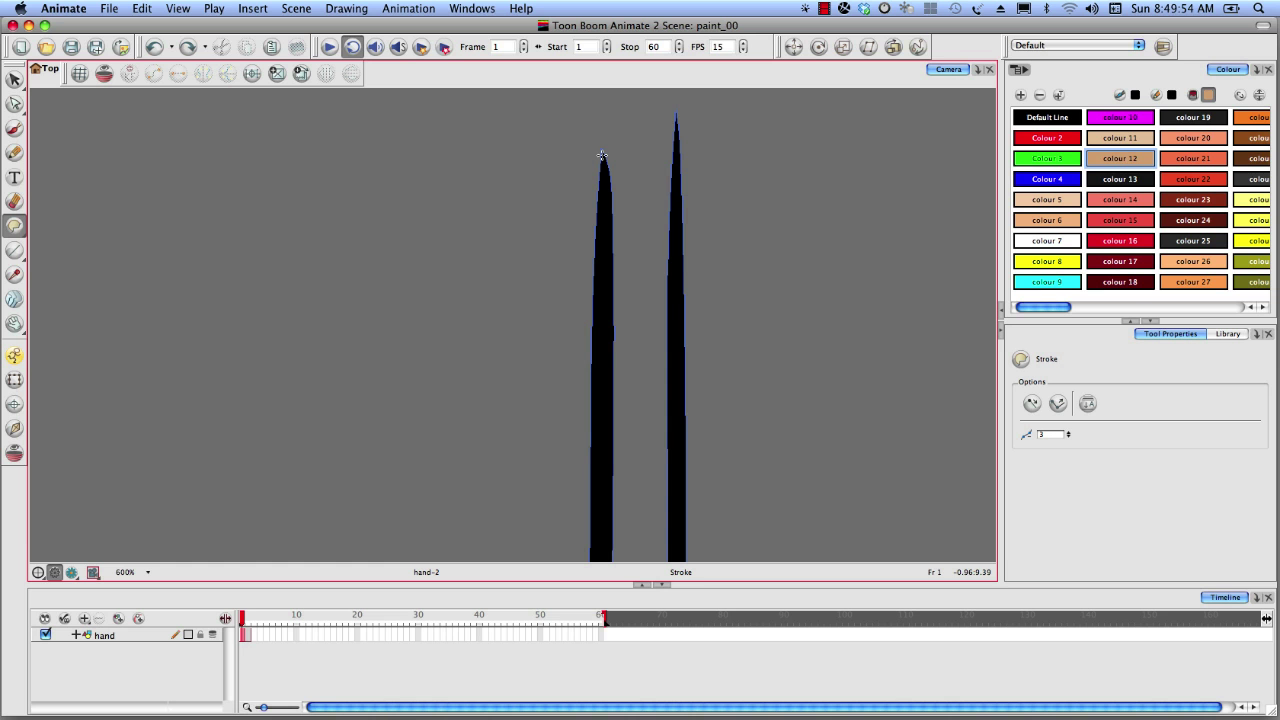
mouse_move(602, 155)
mouse_down()
mouse_move(636, 112)
mouse_move(677, 120)
mouse_move(657, 110)
mouse_move(601, 150)
mouse_up()
key(super+z)
key(1)
key(1)
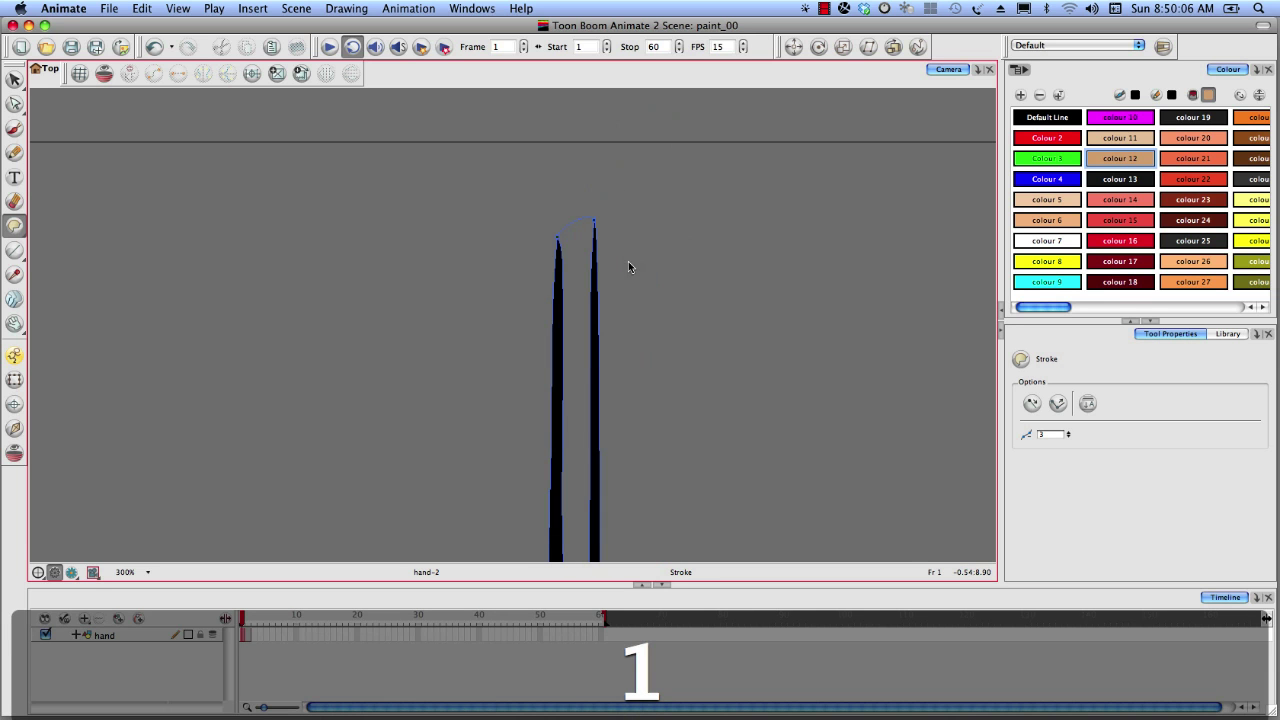
key(space)
drag(626, 329, 614, 194)
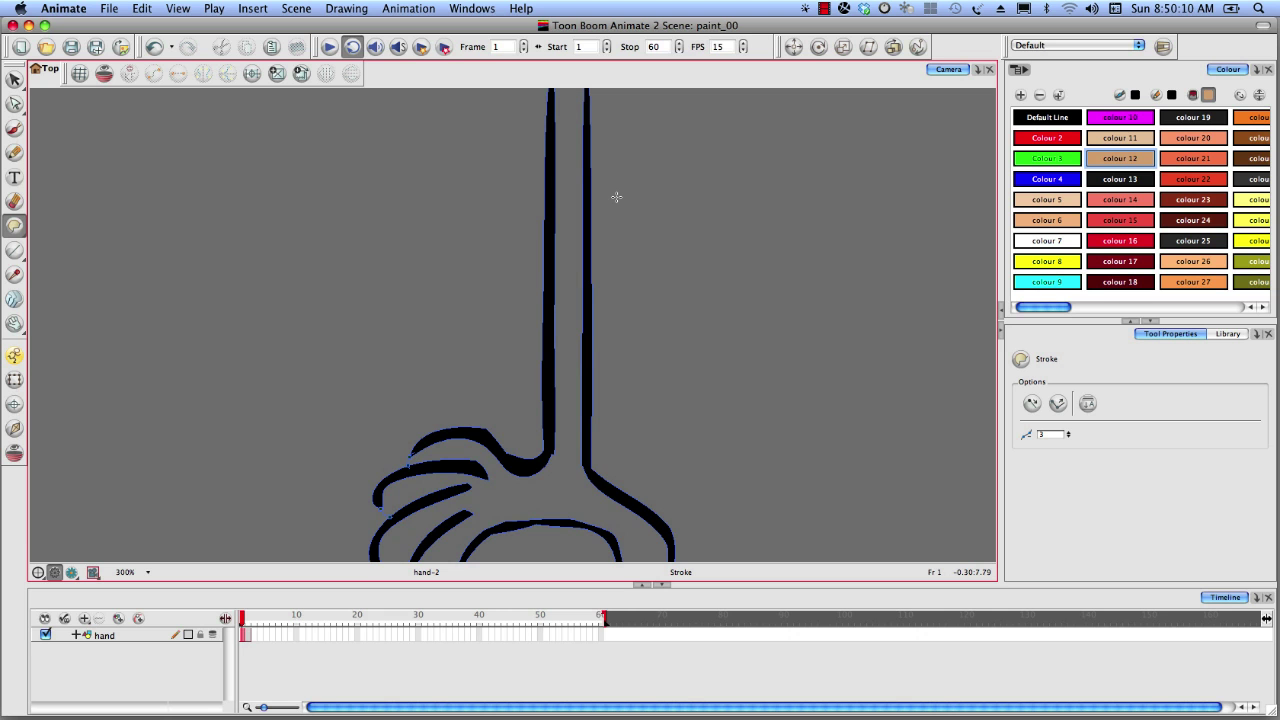
key(1)
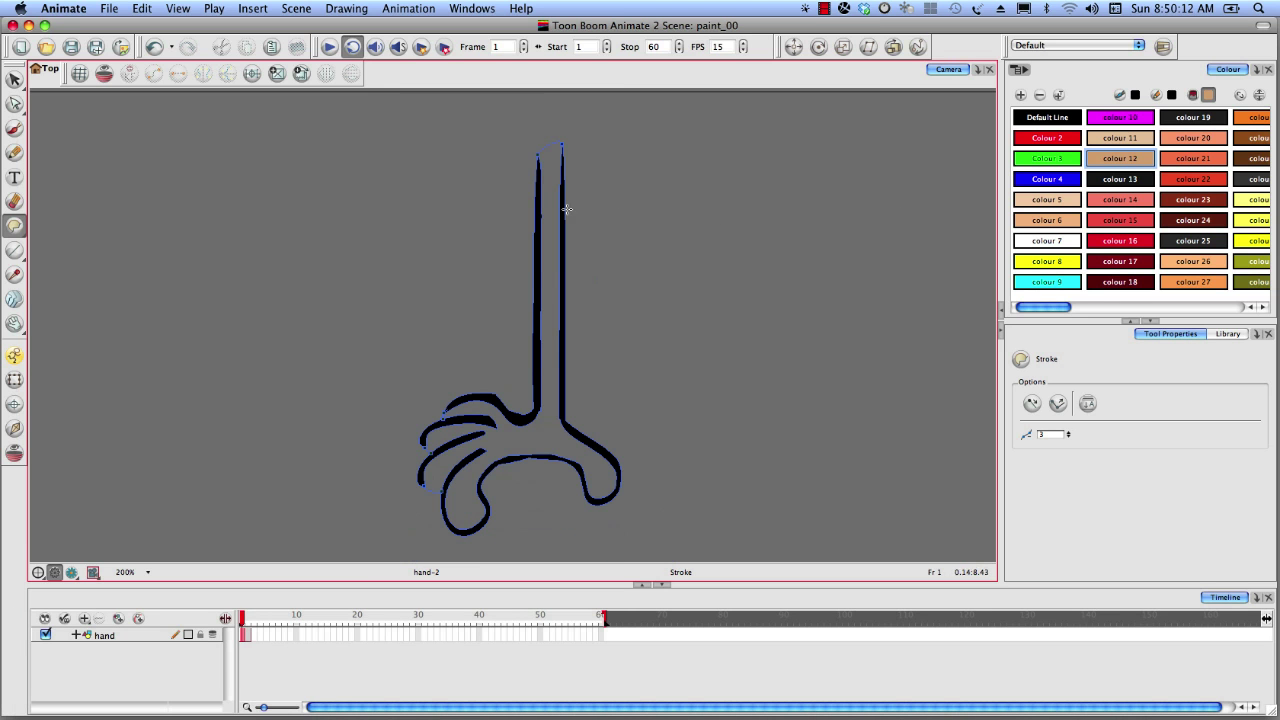
Fill the hand with tan colour 12, hide strokes with K, and check frames 1 and 2.
drag(14, 226, 47, 226)
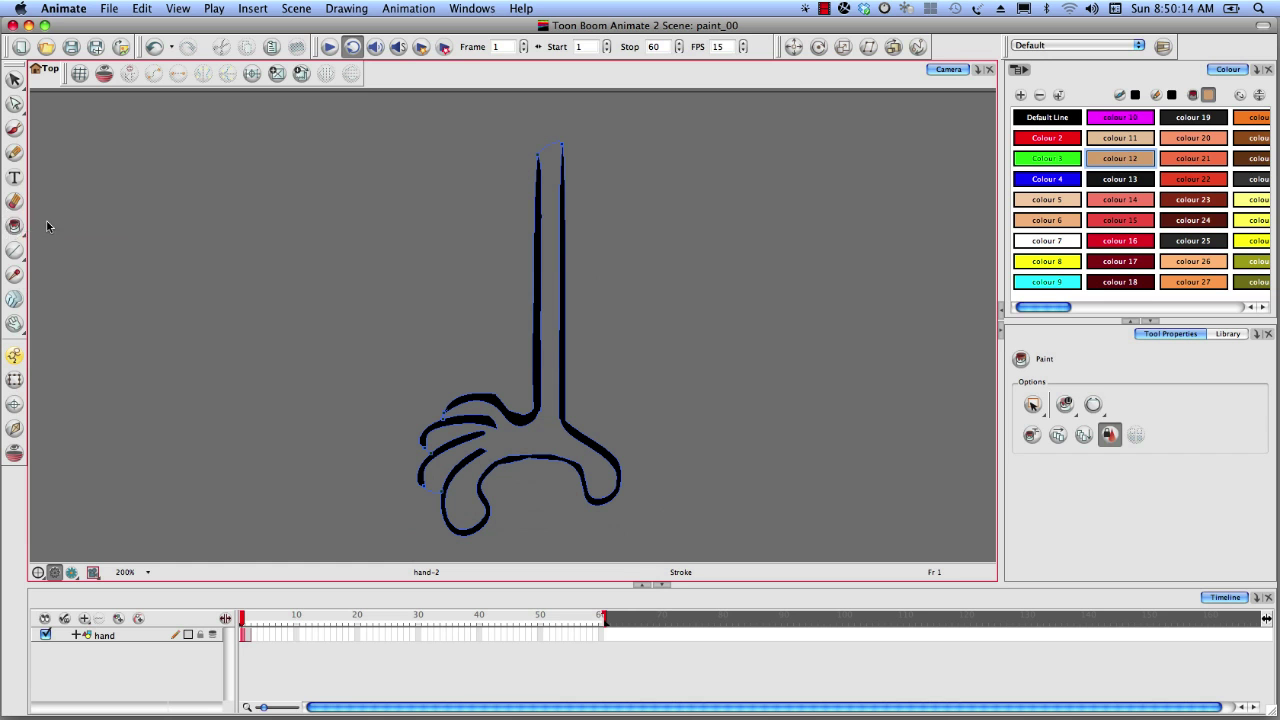
click(547, 281)
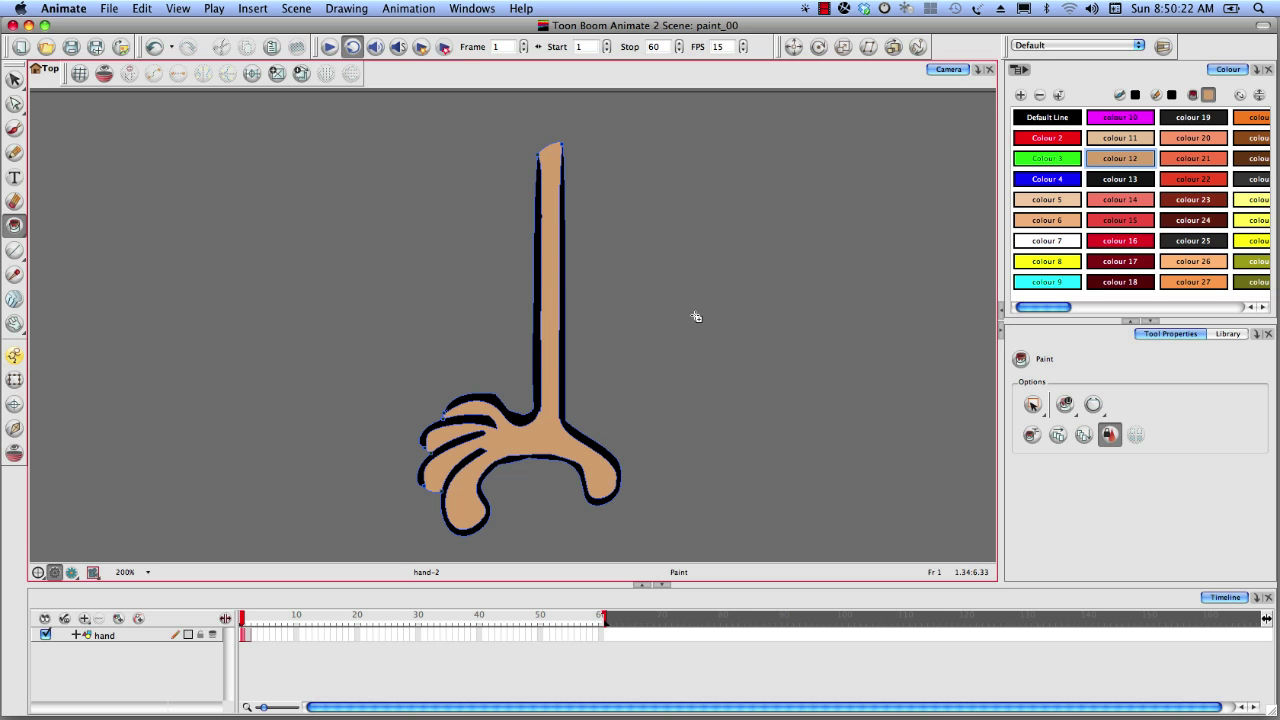
key(k)
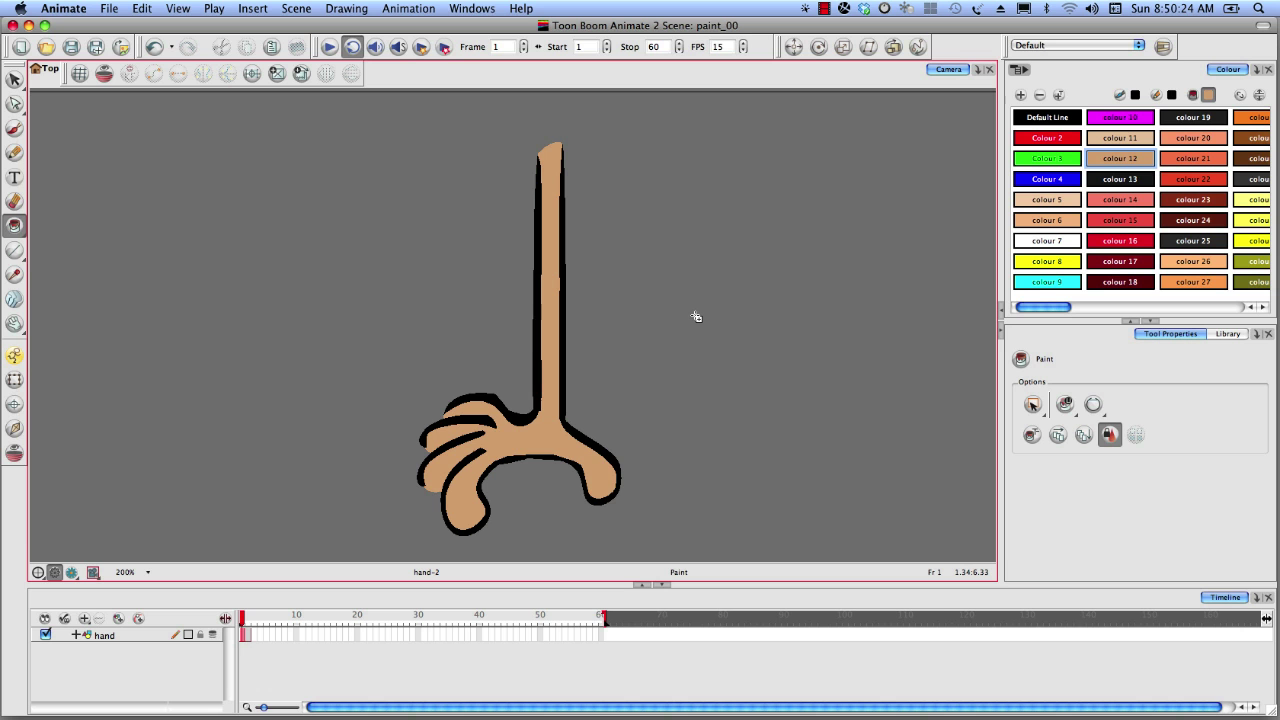
key(period)
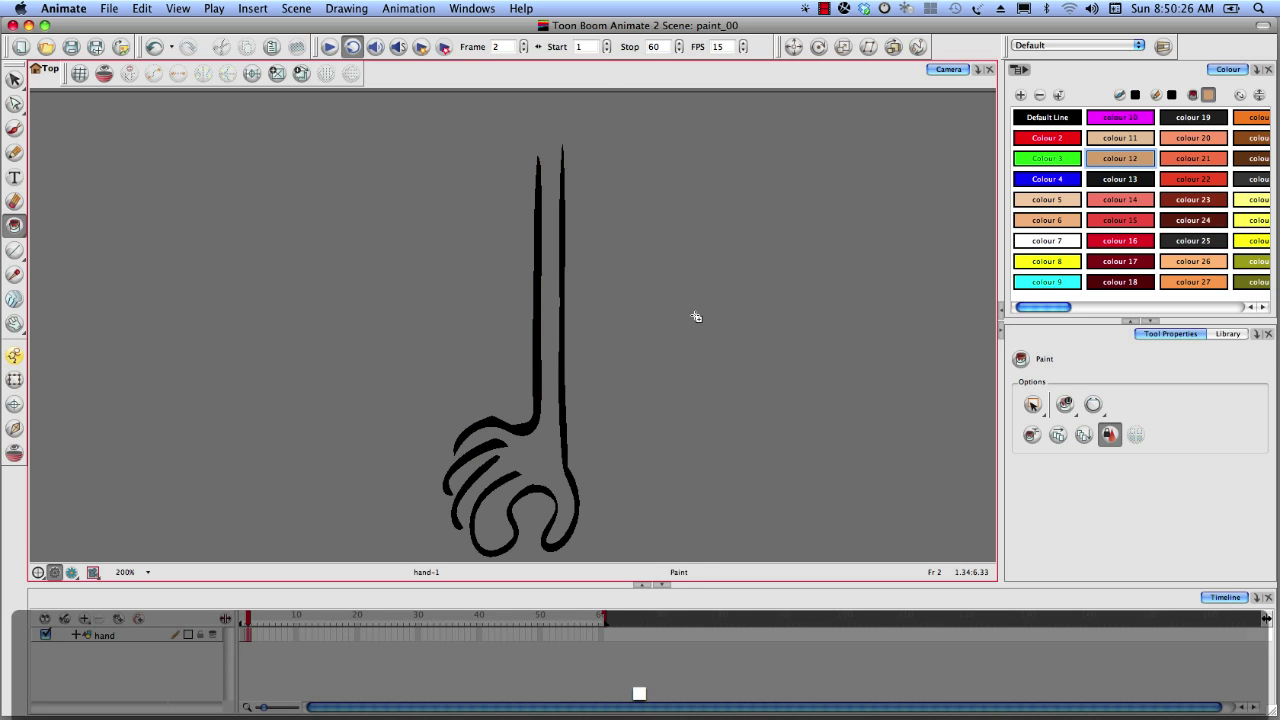
key(comma)
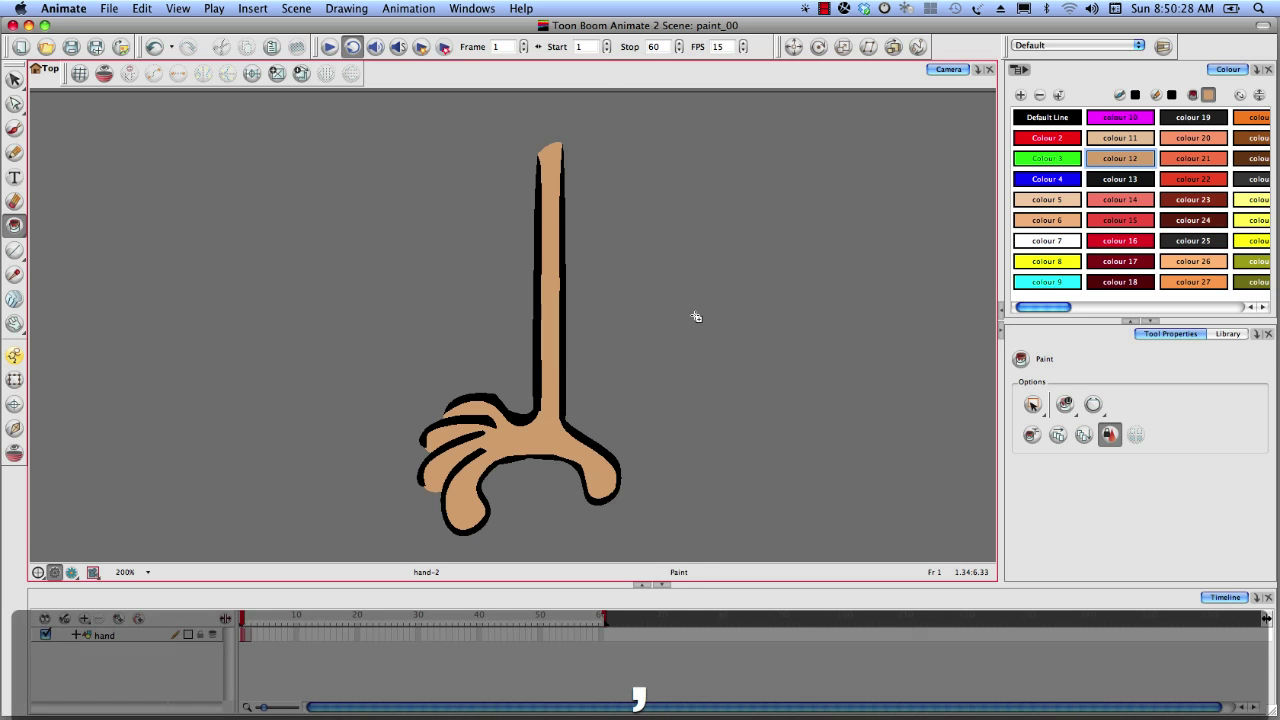